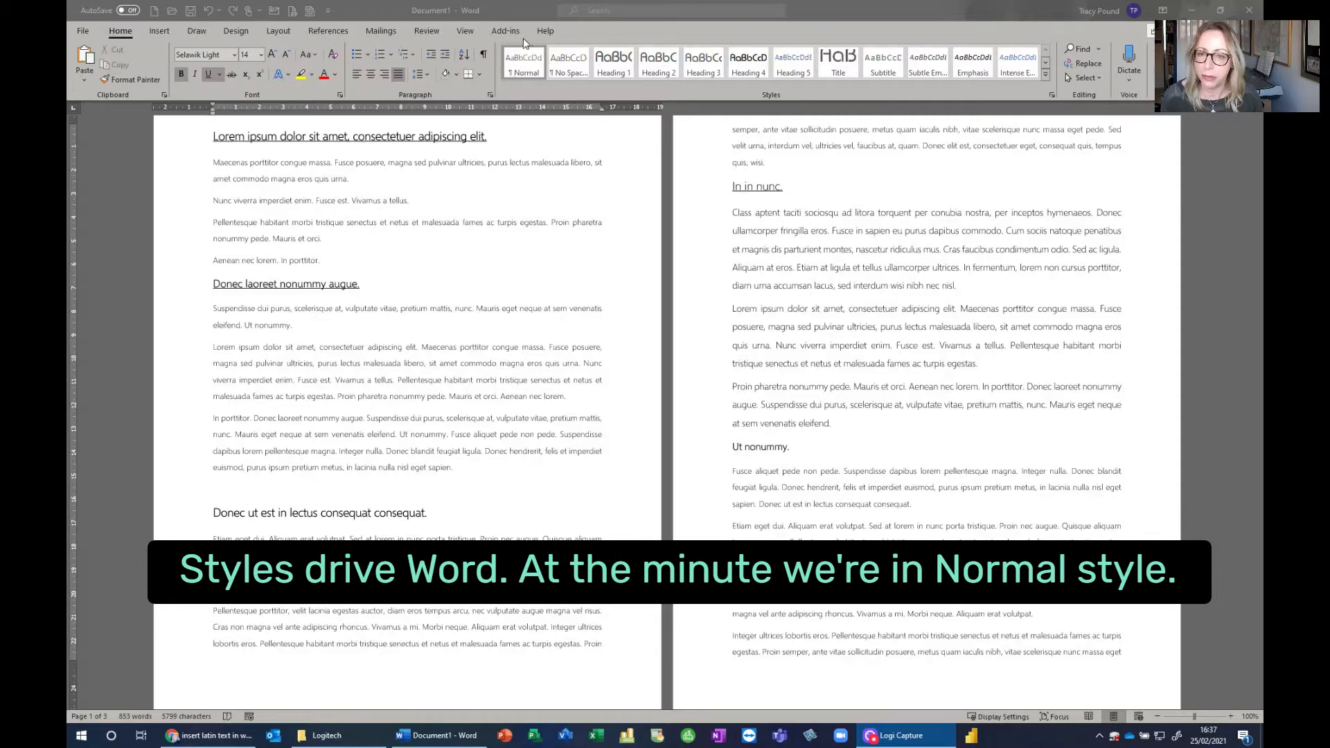
Check which style is applied to the first heading and to the headings and body lines below it on page one
click(372, 137)
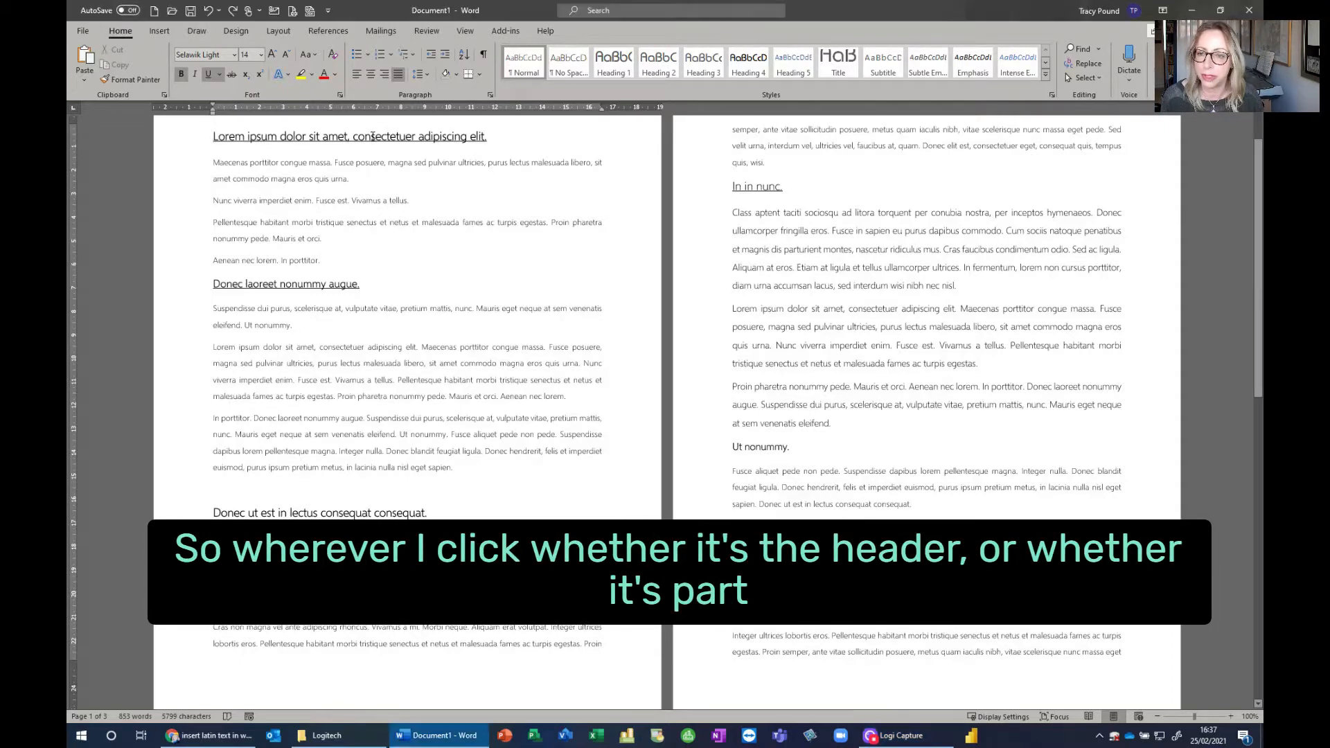
key(Down)
key(Down)
key(Down)
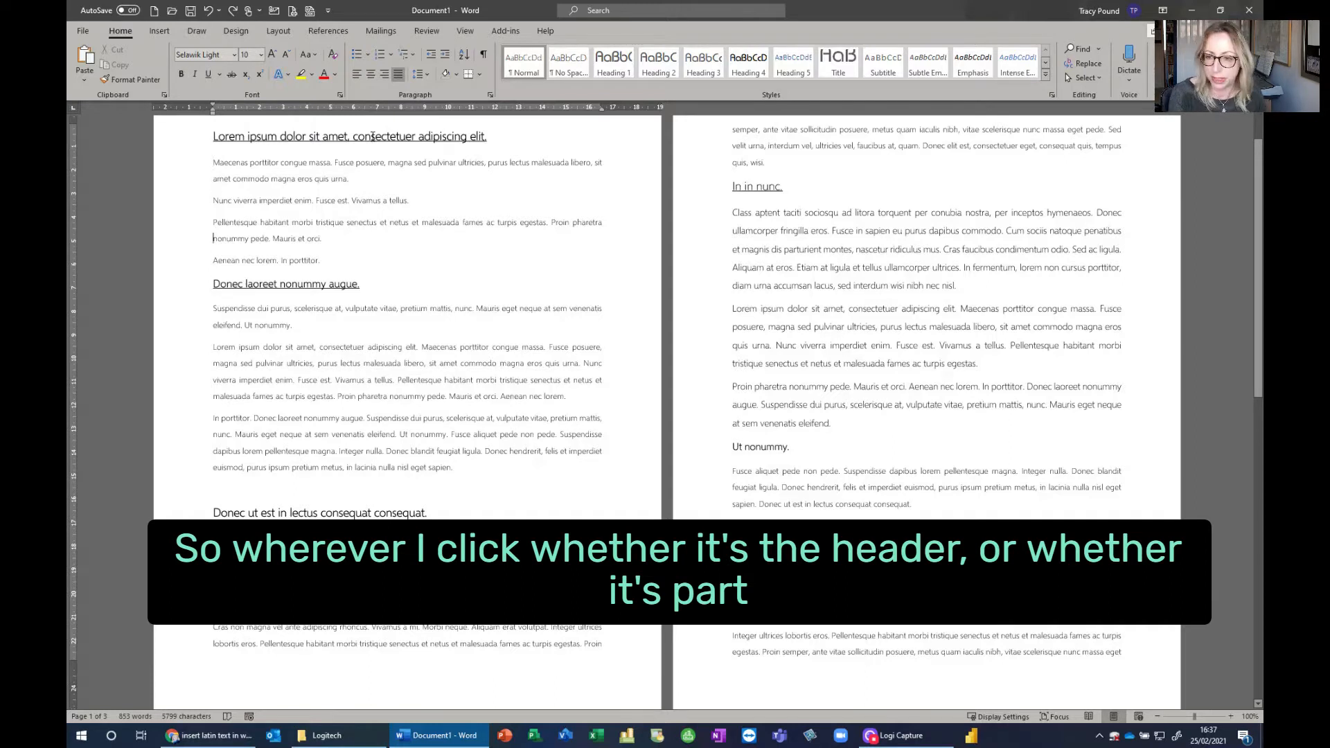
key(Down)
key(Down)
key(Down)
key(Down)
key(Down)
key(Down)
key(Down)
key(Down)
key(Down)
key(Down)
key(Down)
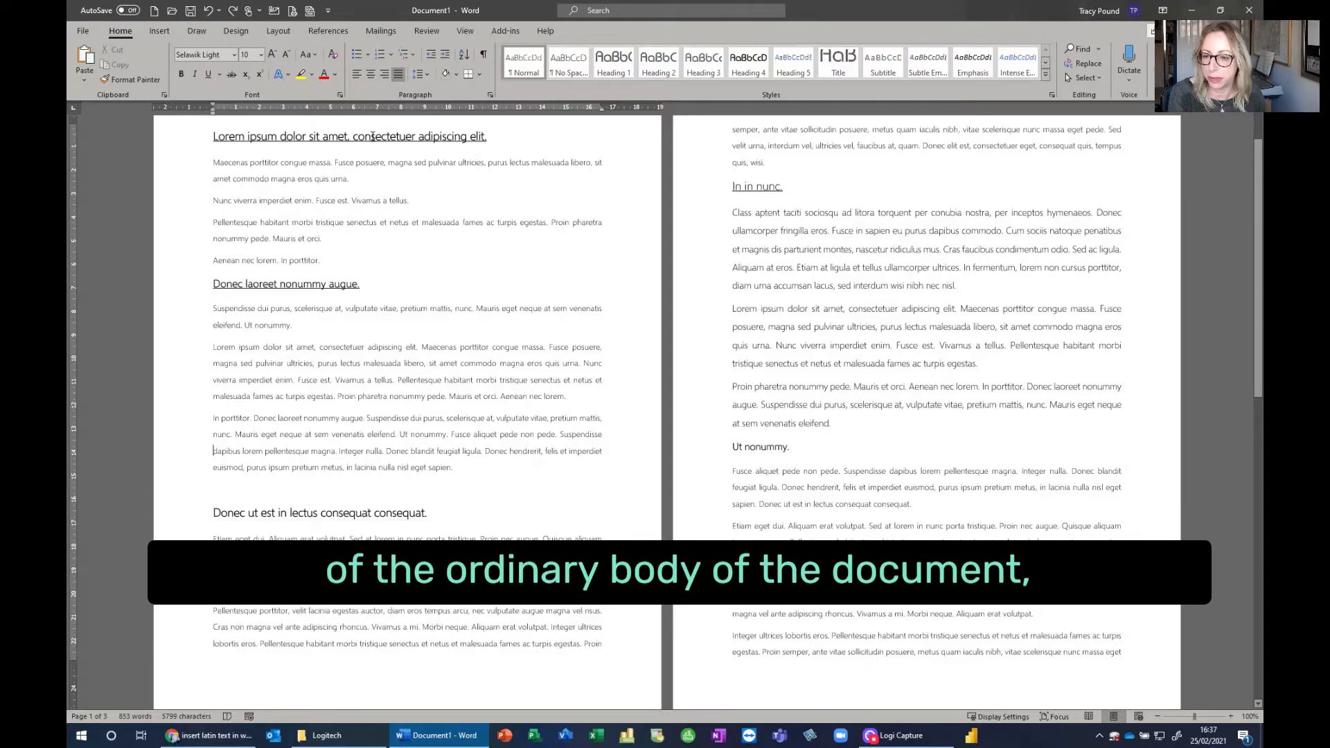
key(Down)
key(Down)
key(Down)
key(Down)
key(Down)
key(Down)
key(Down)
key(Down)
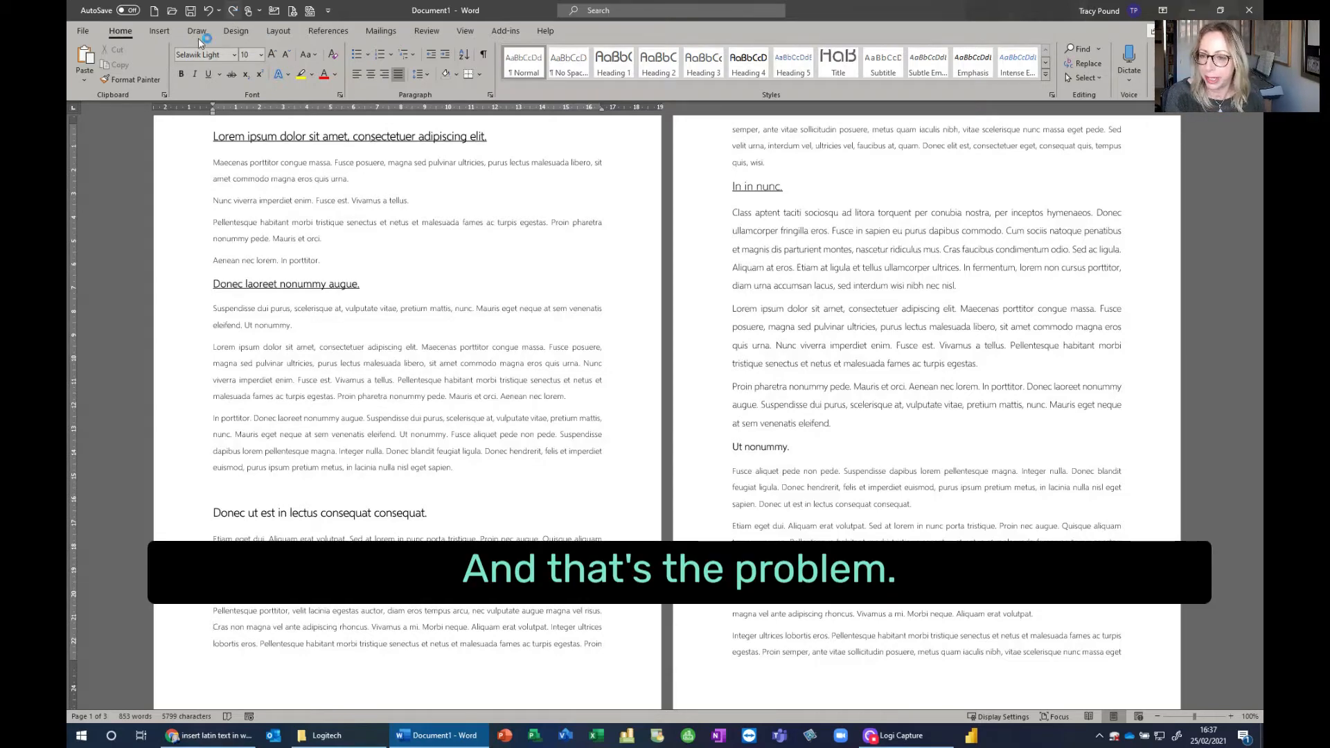
Update the Heading 1 style to match the formatting of the first heading, "Lorem ipsum dolor sit amet, consectetuer adipiscing elit."
click(214, 138)
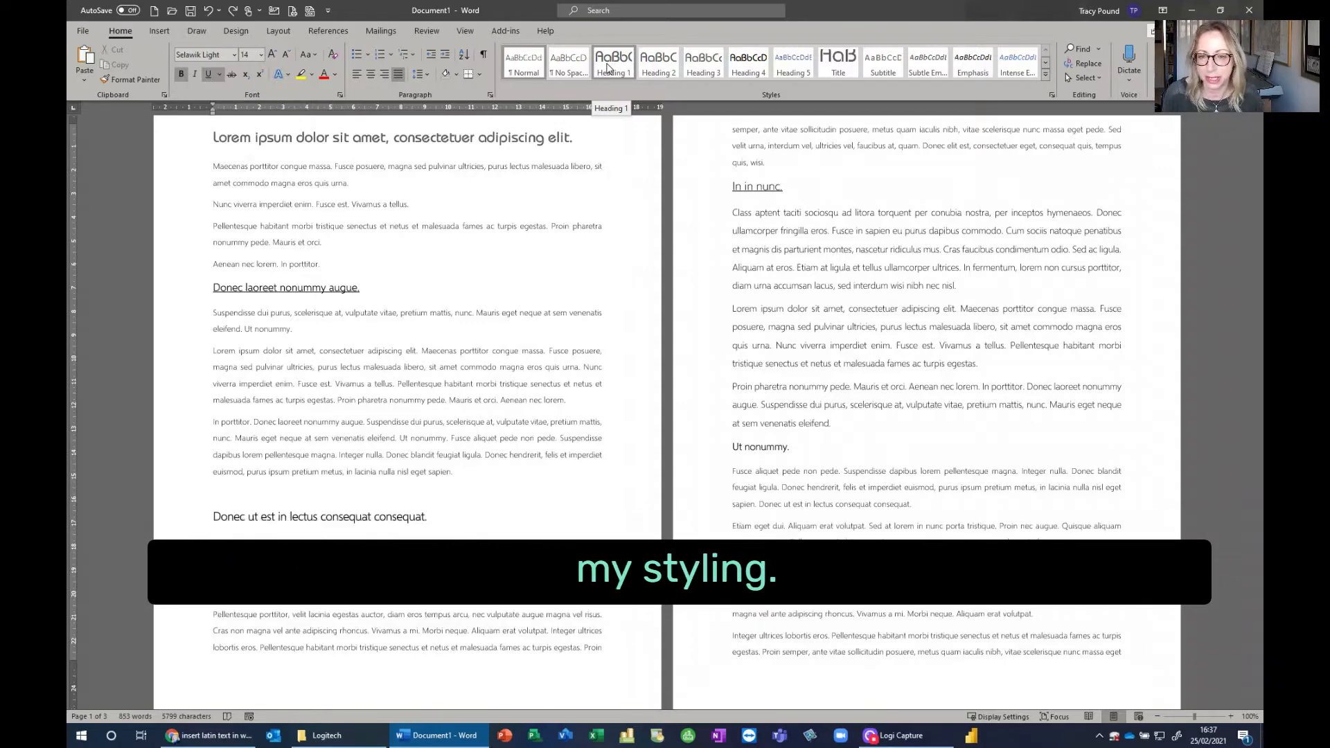
right_click(606, 67)
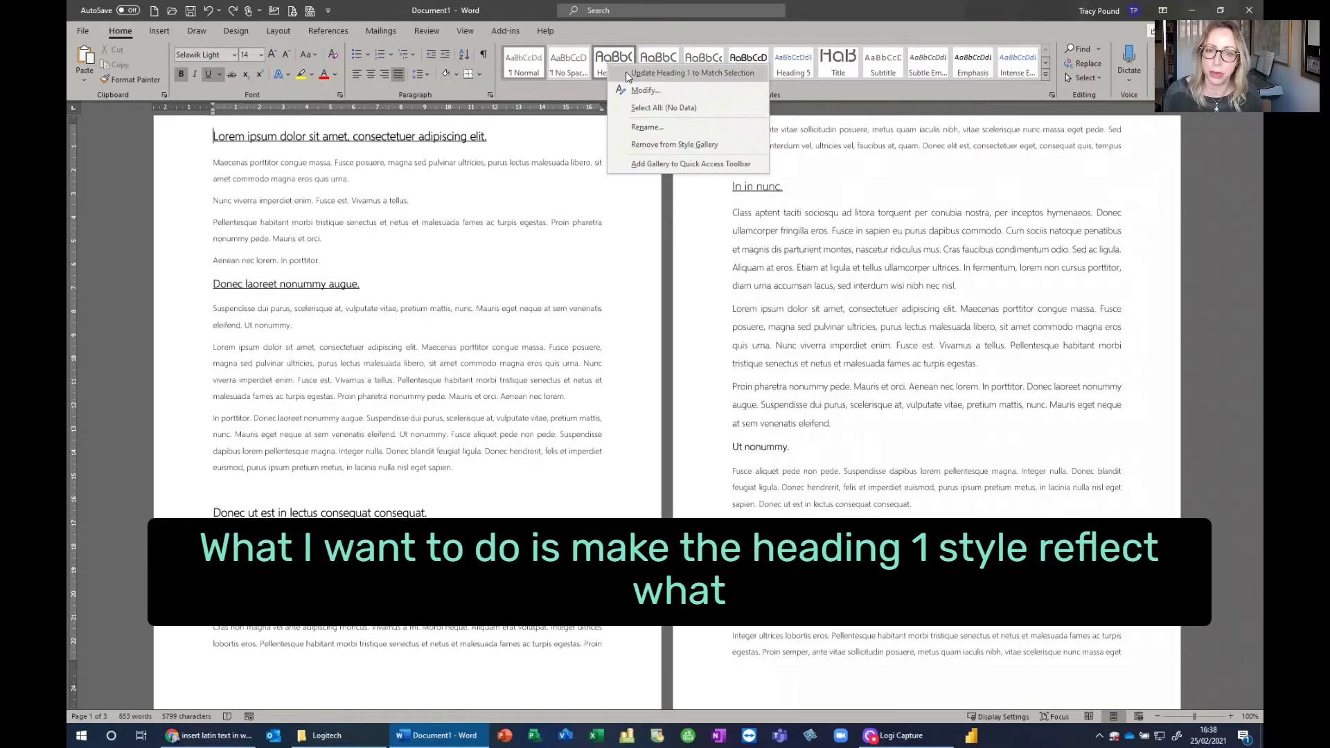
click(665, 73)
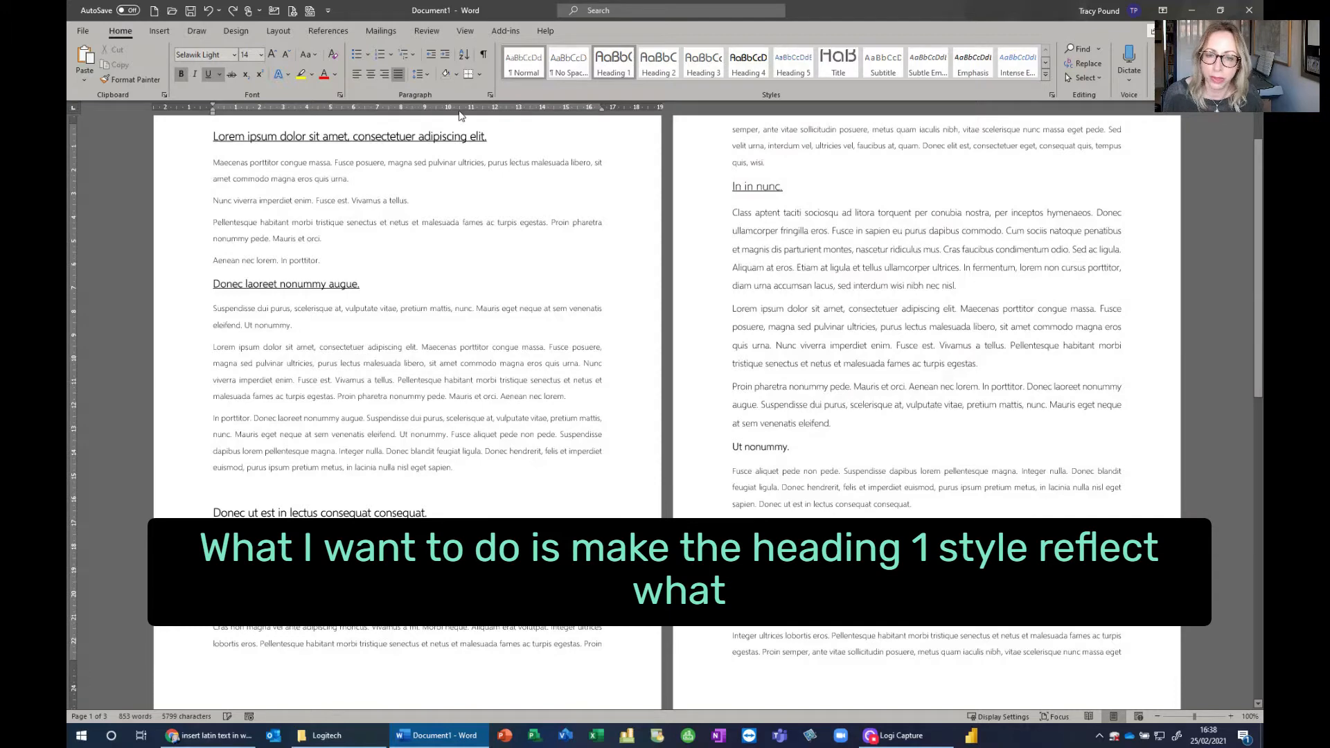
Apply the Heading 1 style to the headings "Donec laoreet nonummy augue.", "Donec ut est in lectus consequat consequat." and "In in nunc."
click(214, 284)
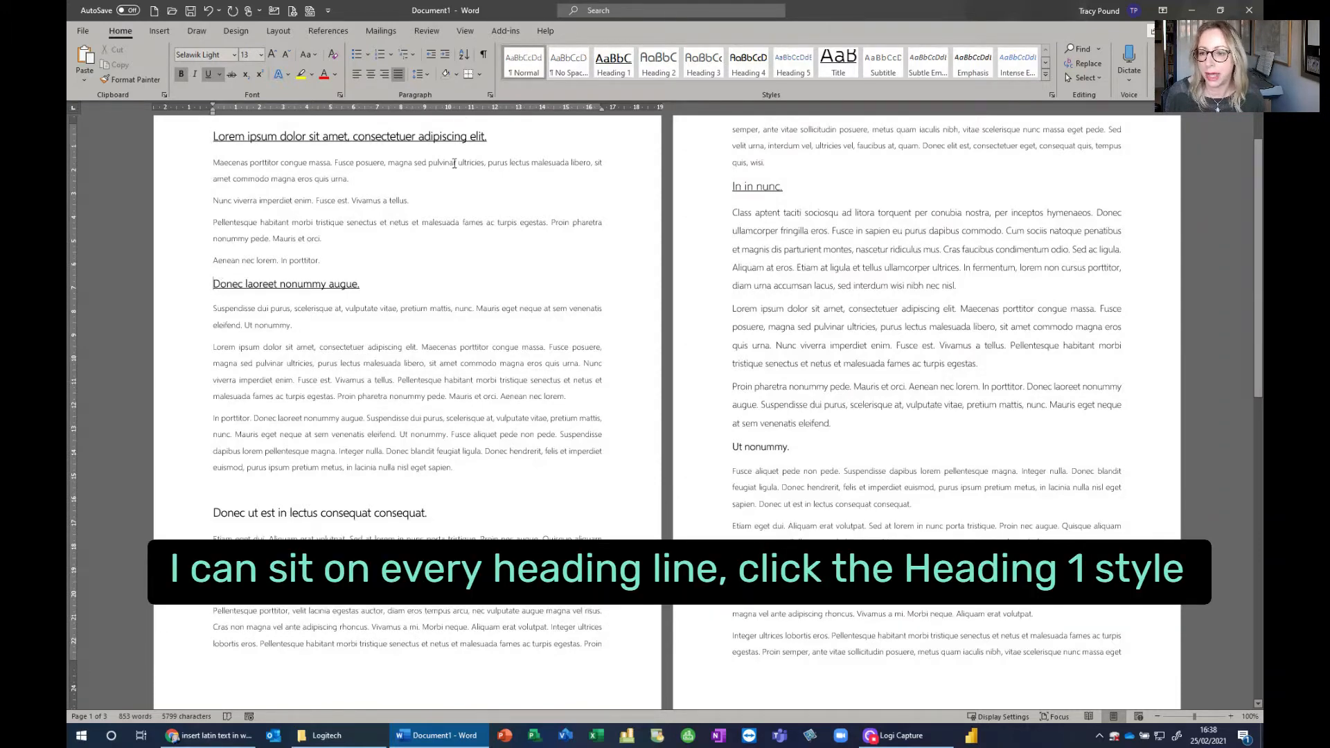
click(608, 69)
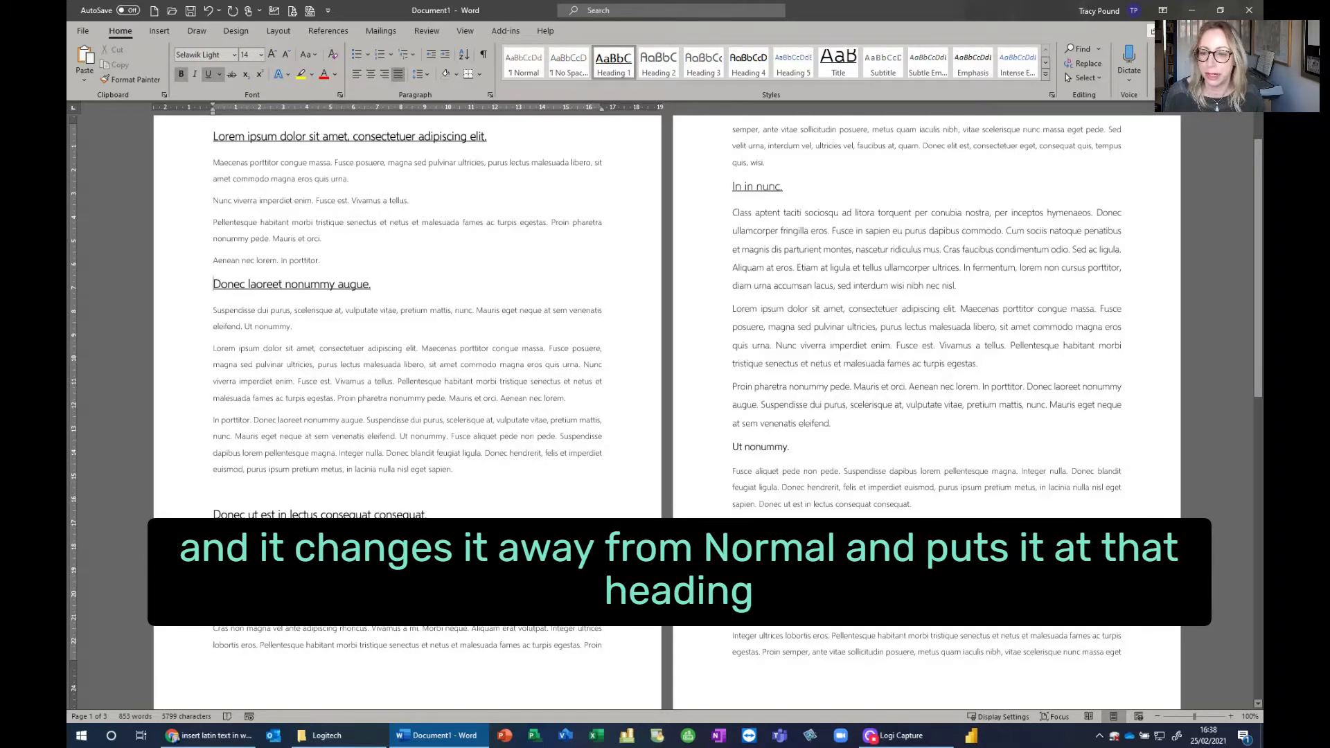
click(254, 493)
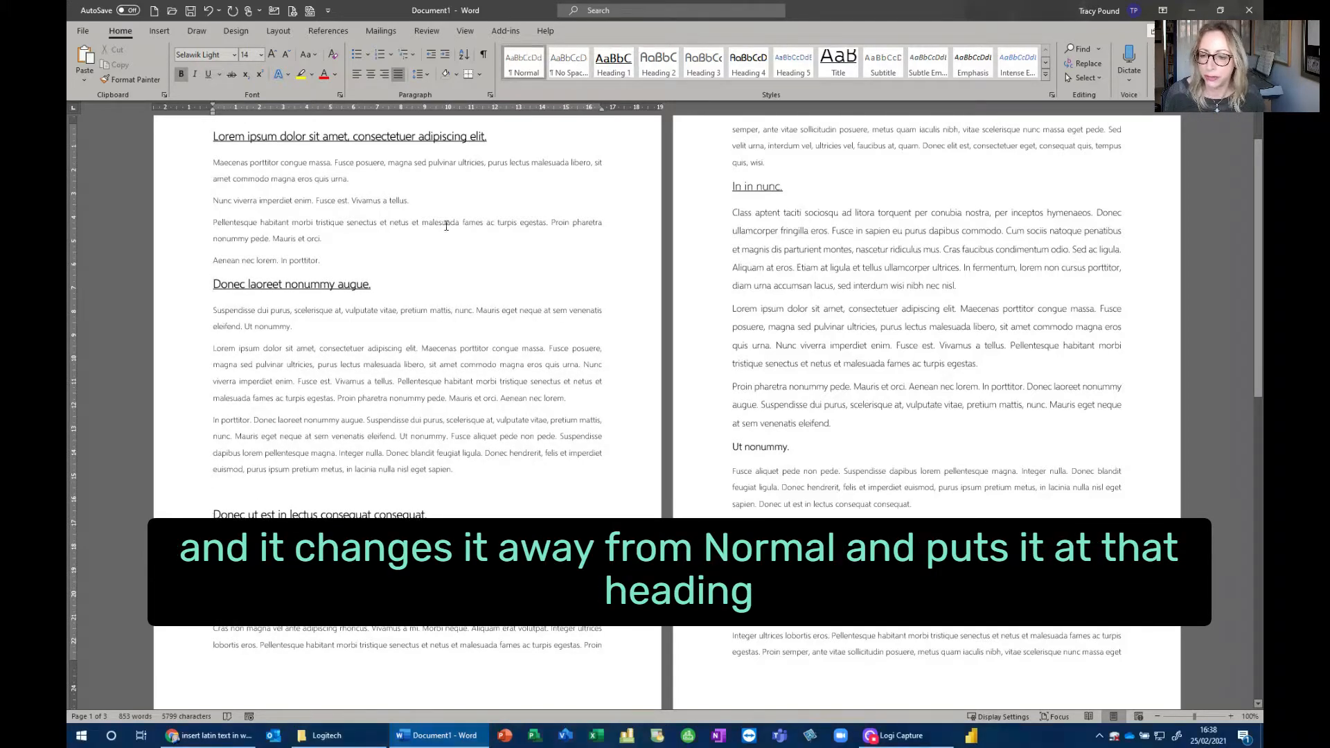
click(605, 71)
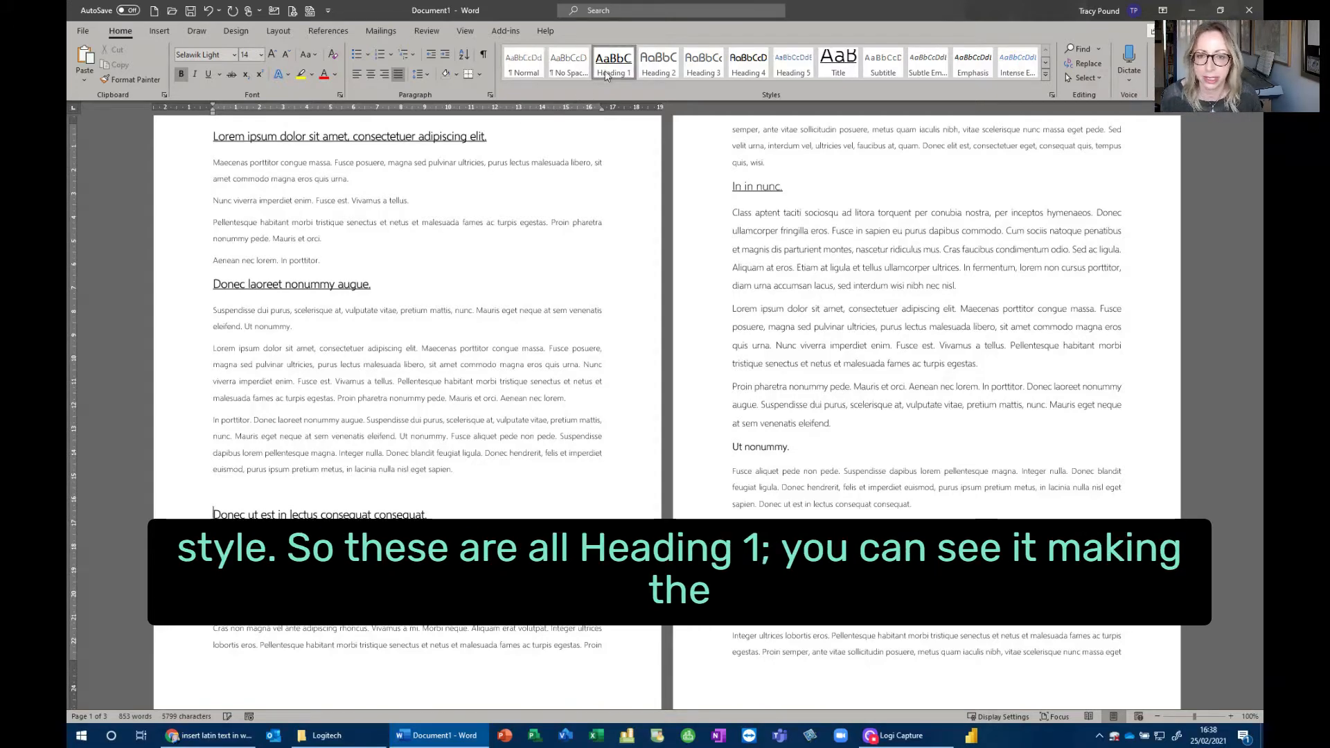
click(731, 185)
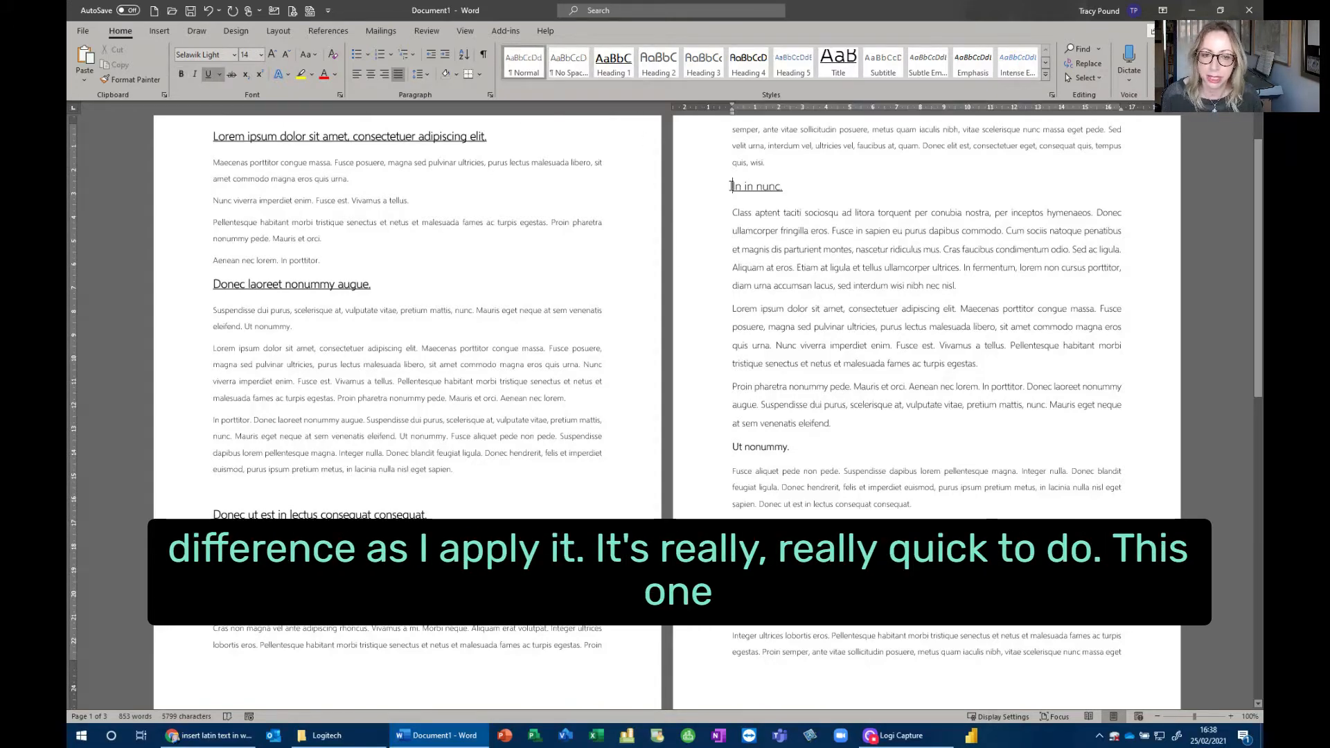
click(614, 63)
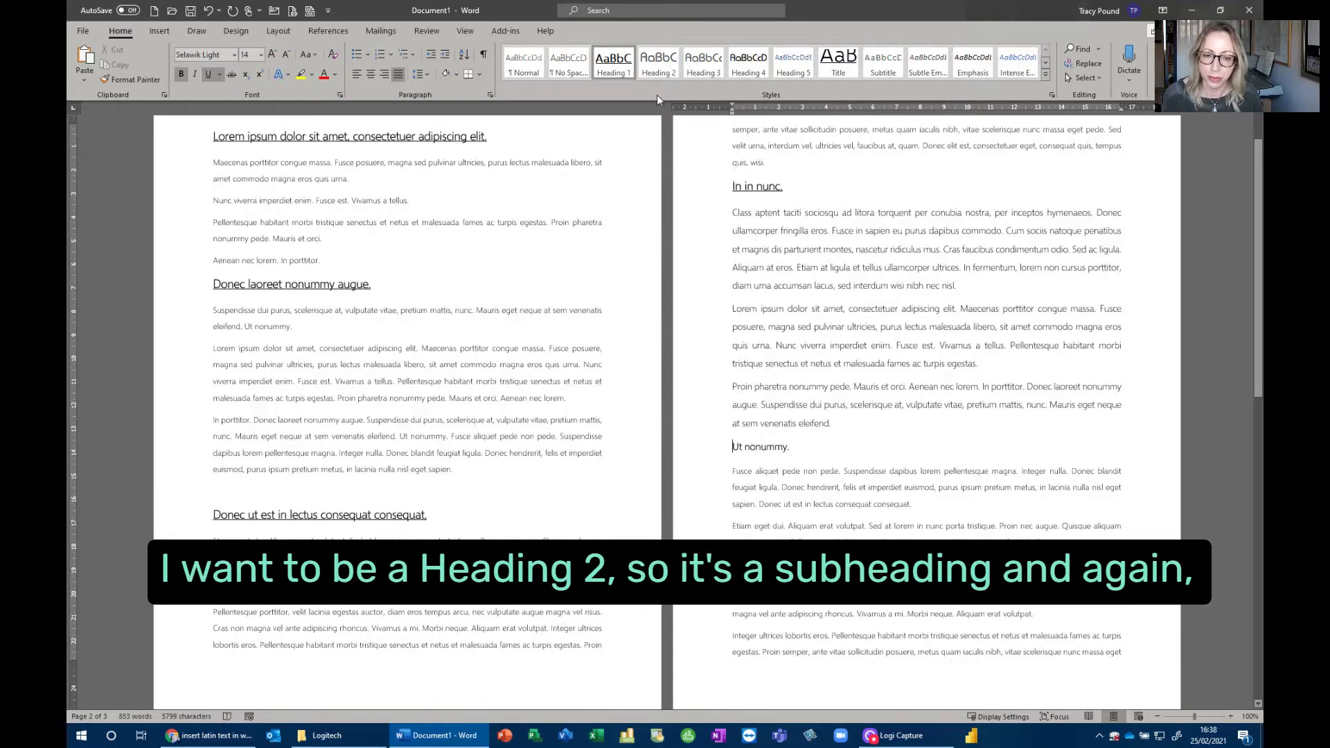
Update the Heading 2 style to match the formatting of the subheading "Ut nonummy."
right_click(664, 64)
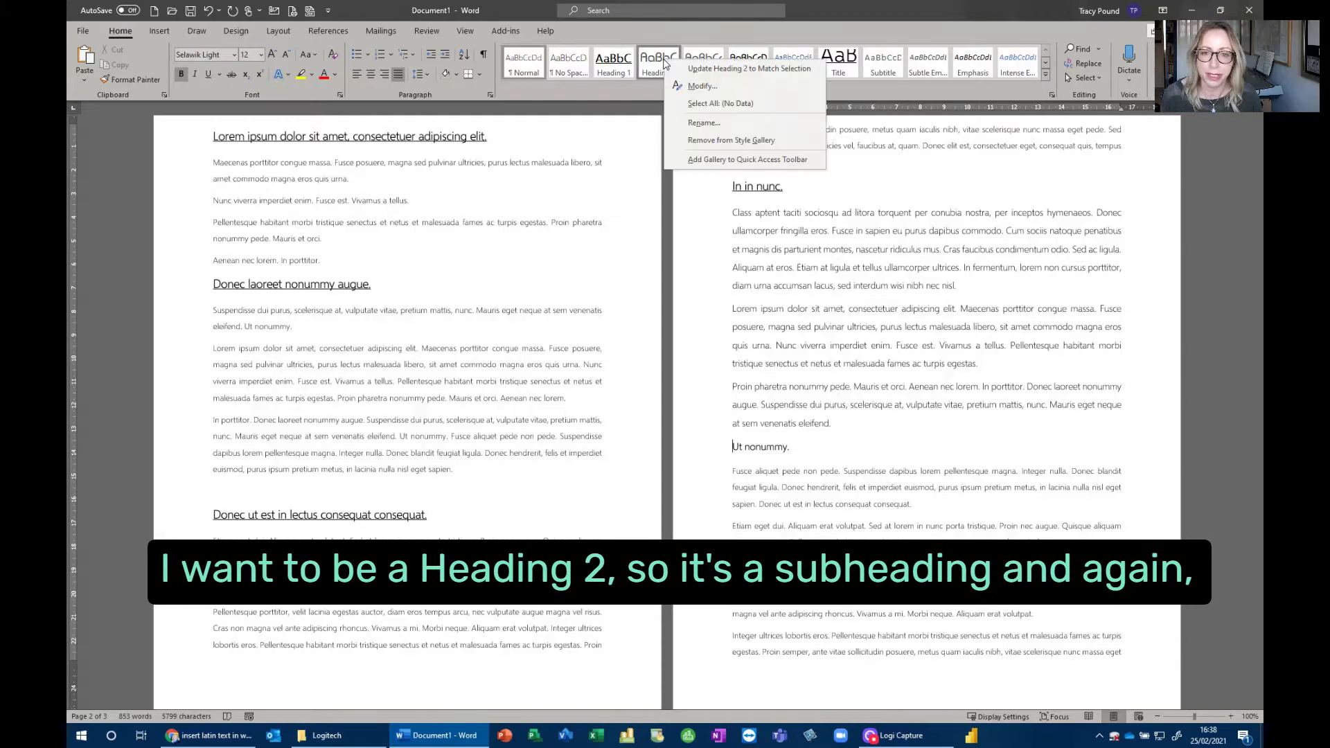
click(707, 69)
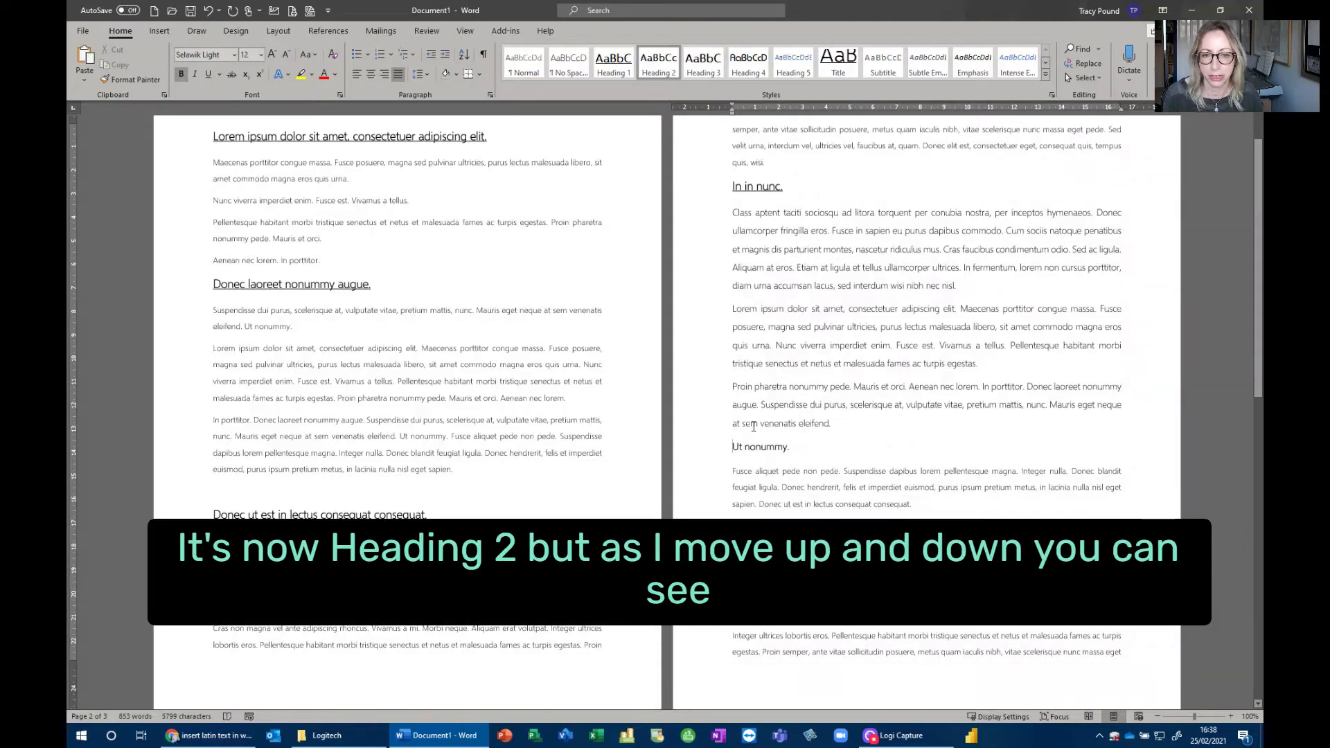
Check the styles applied line by line between the subheading "Ut nonummy." and the heading "In in nunc."
key(Up)
key(Up)
key(Up)
key(Up)
key(Up)
key(Up)
key(Up)
key(Up)
key(Up)
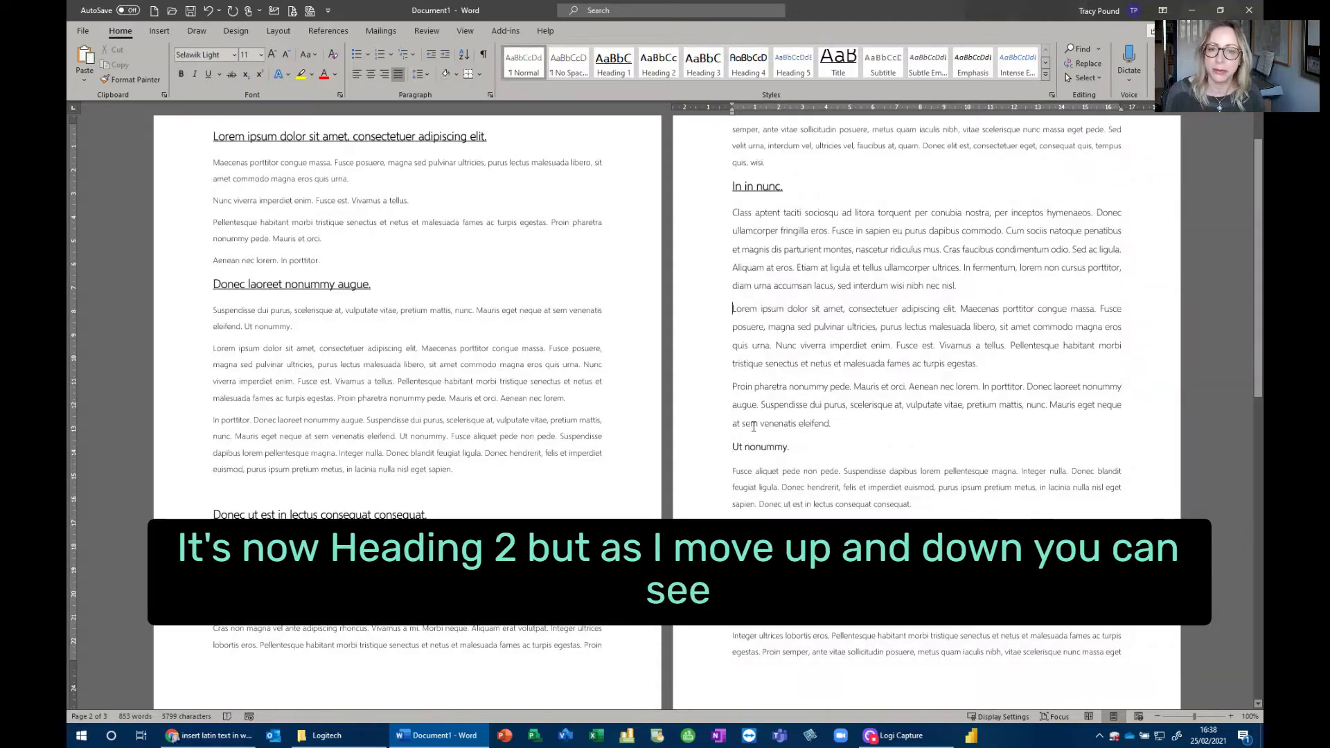
key(Up)
key(Up)
key(Up)
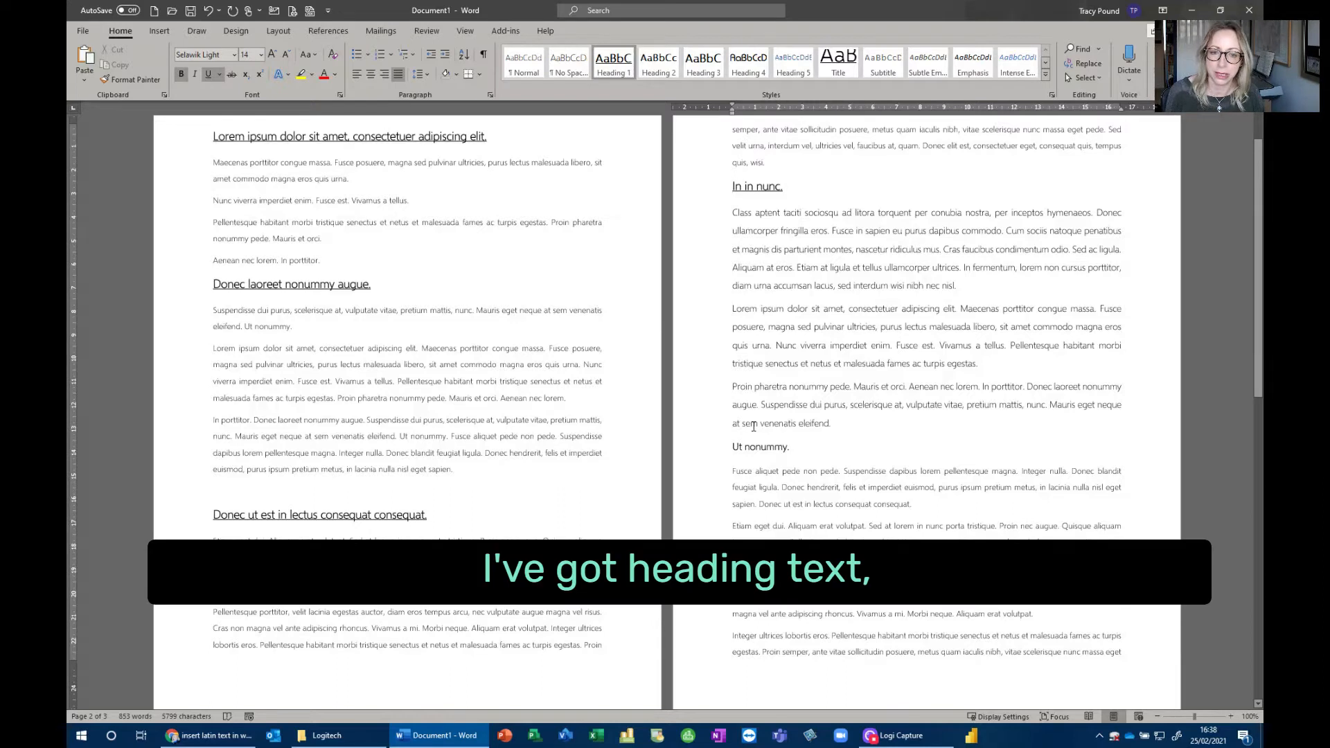
key(Down)
key(Down)
key(Down)
key(Down)
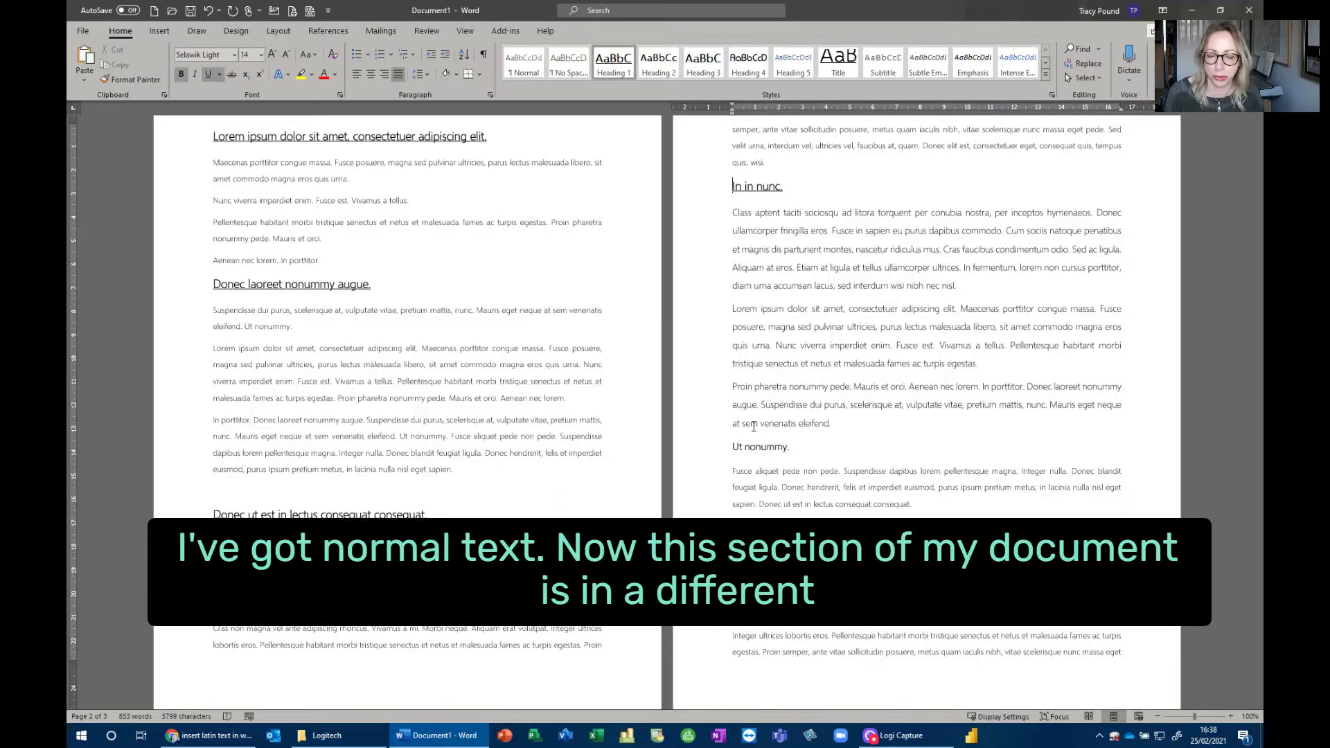
Apply the Normal style to the three body paragraphs under the heading "In in nunc."
key(ctrl+shift+Down)
key(ctrl+shift+Down)
key(ctrl+shift+Down)
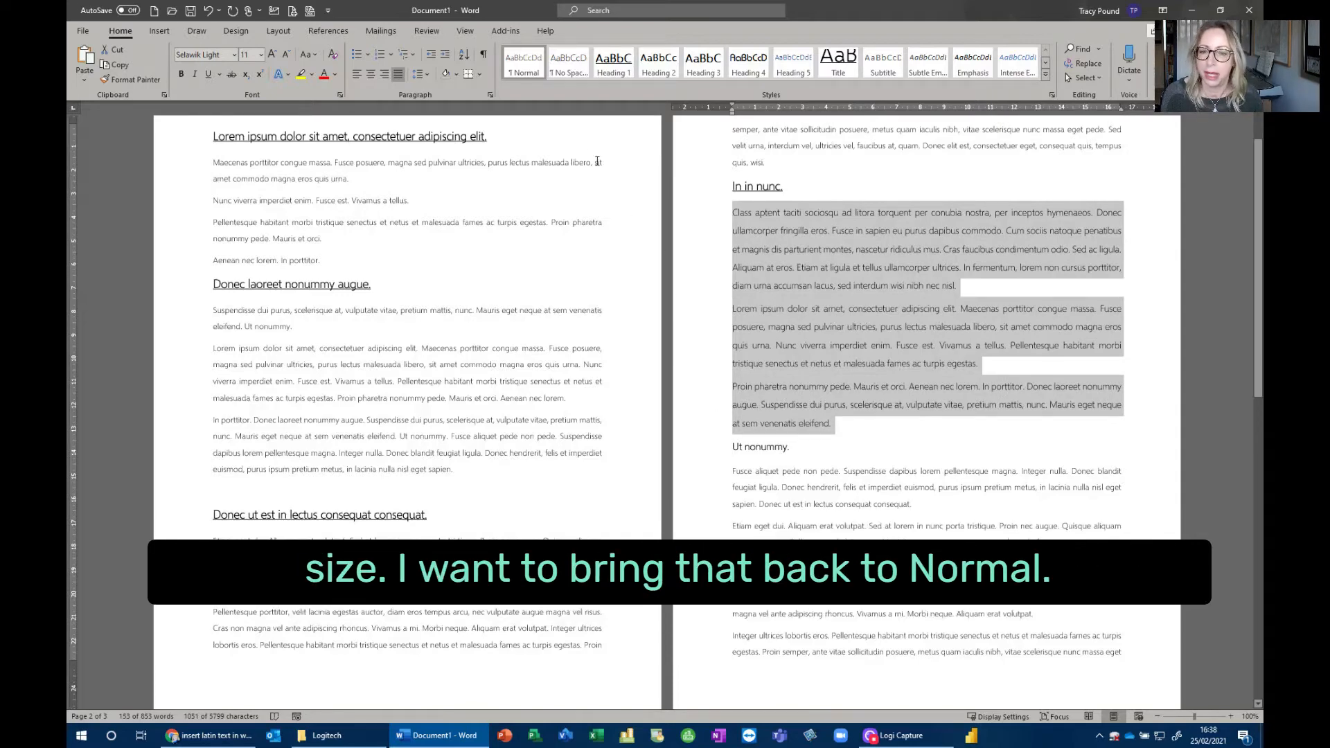
click(511, 70)
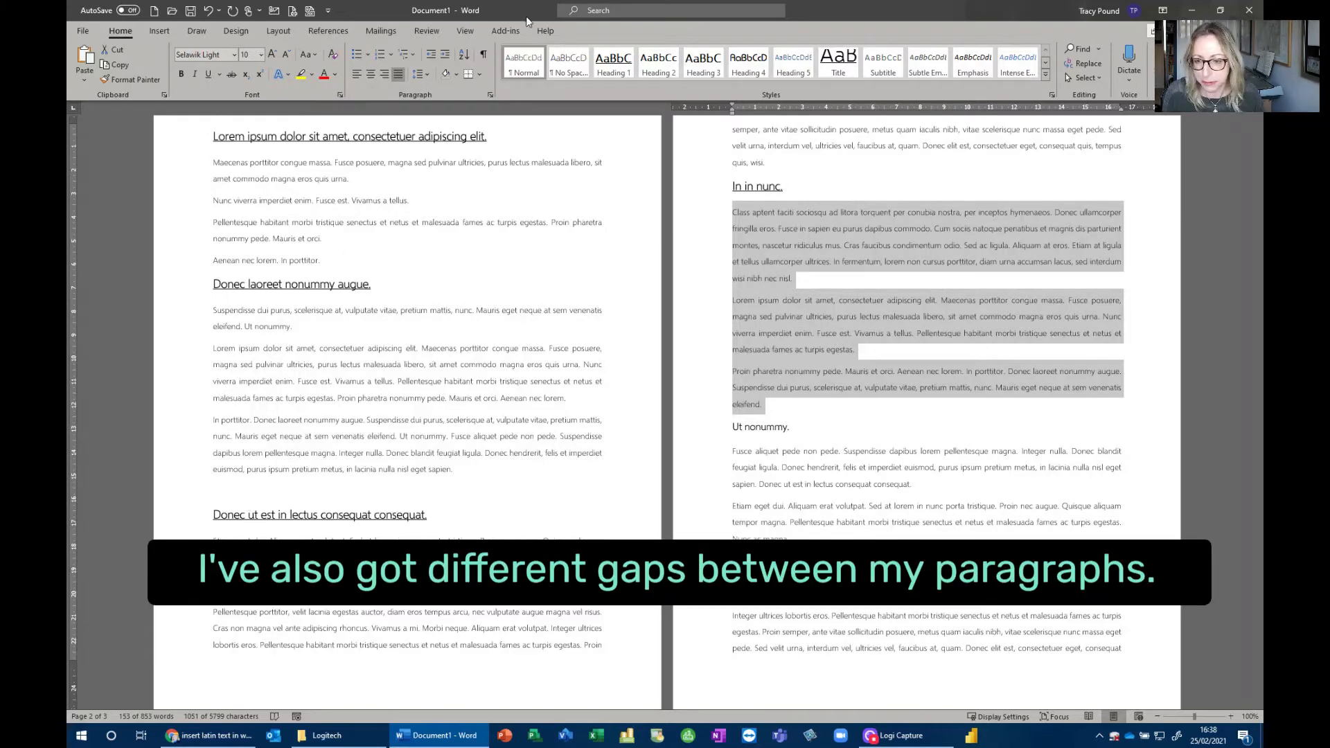
Show the formatting marks and delete the empty paragraph above the heading "Donec ut est in lectus consequat consequat."
click(483, 55)
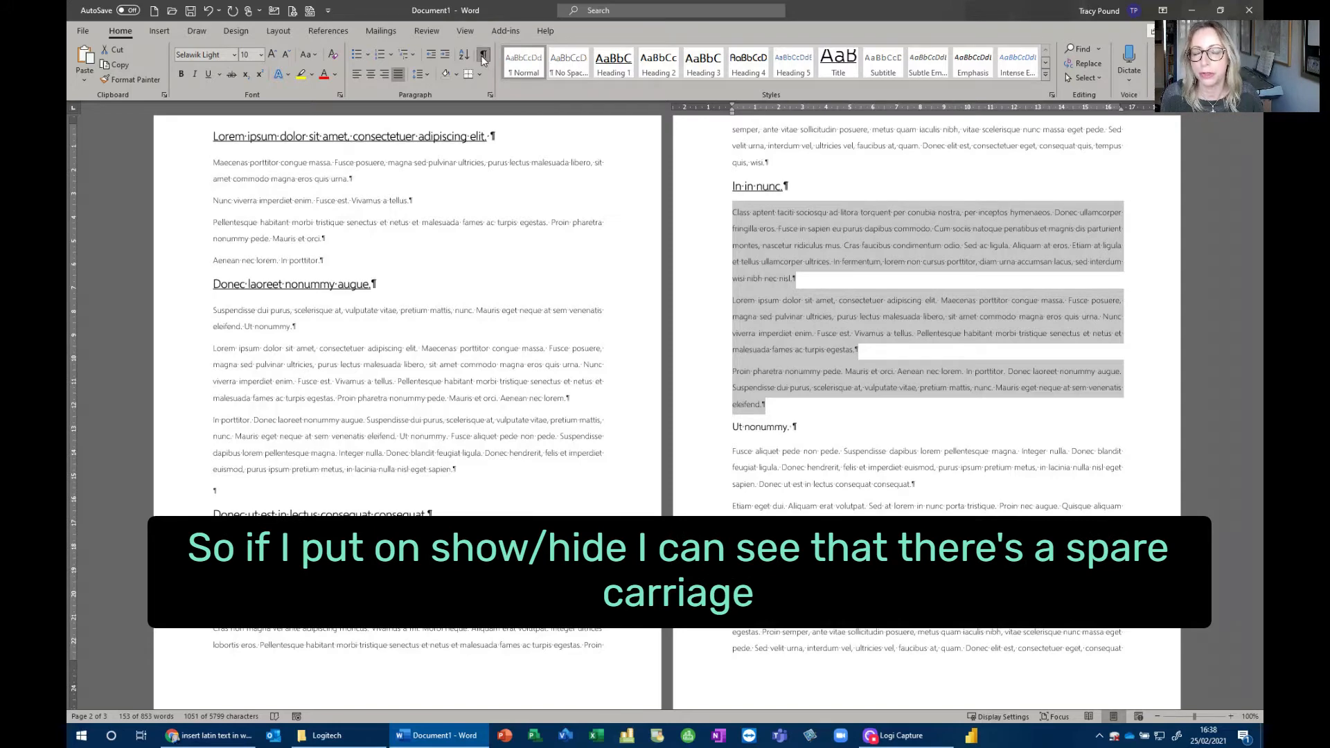
click(237, 484)
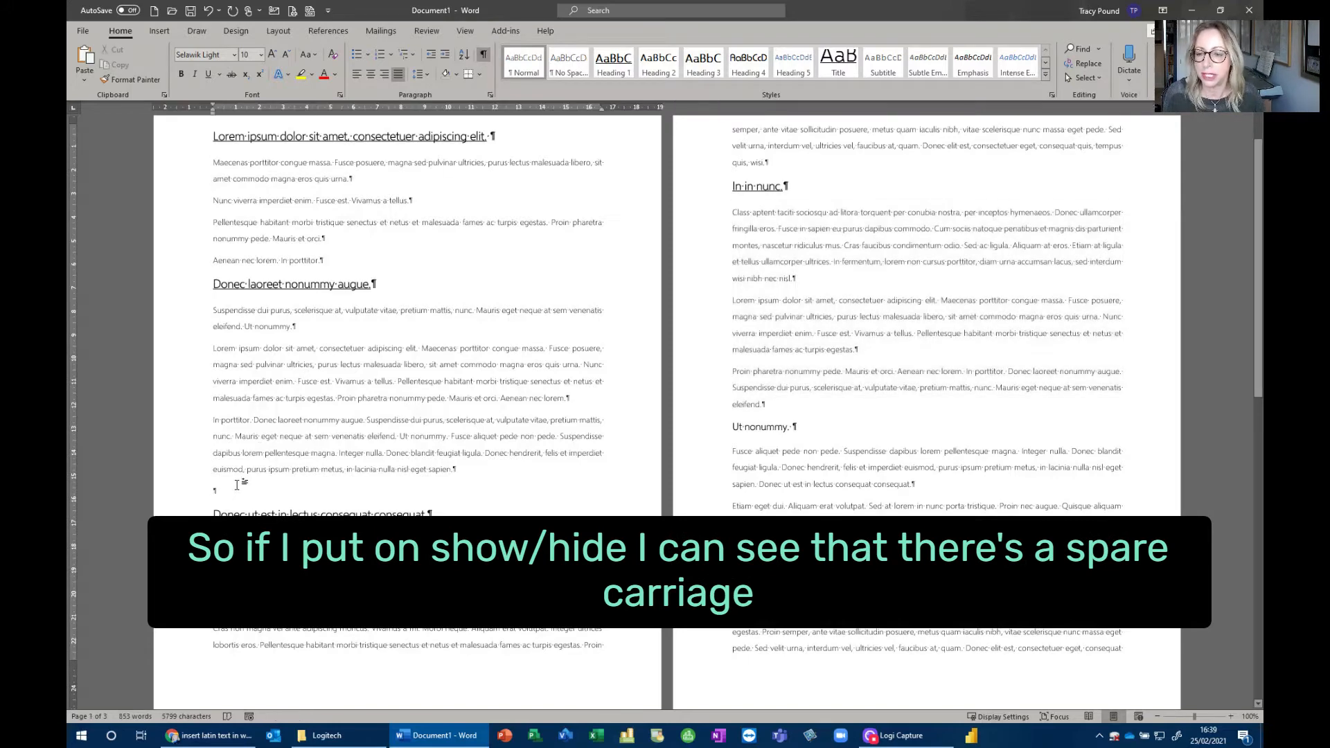
key(Delete)
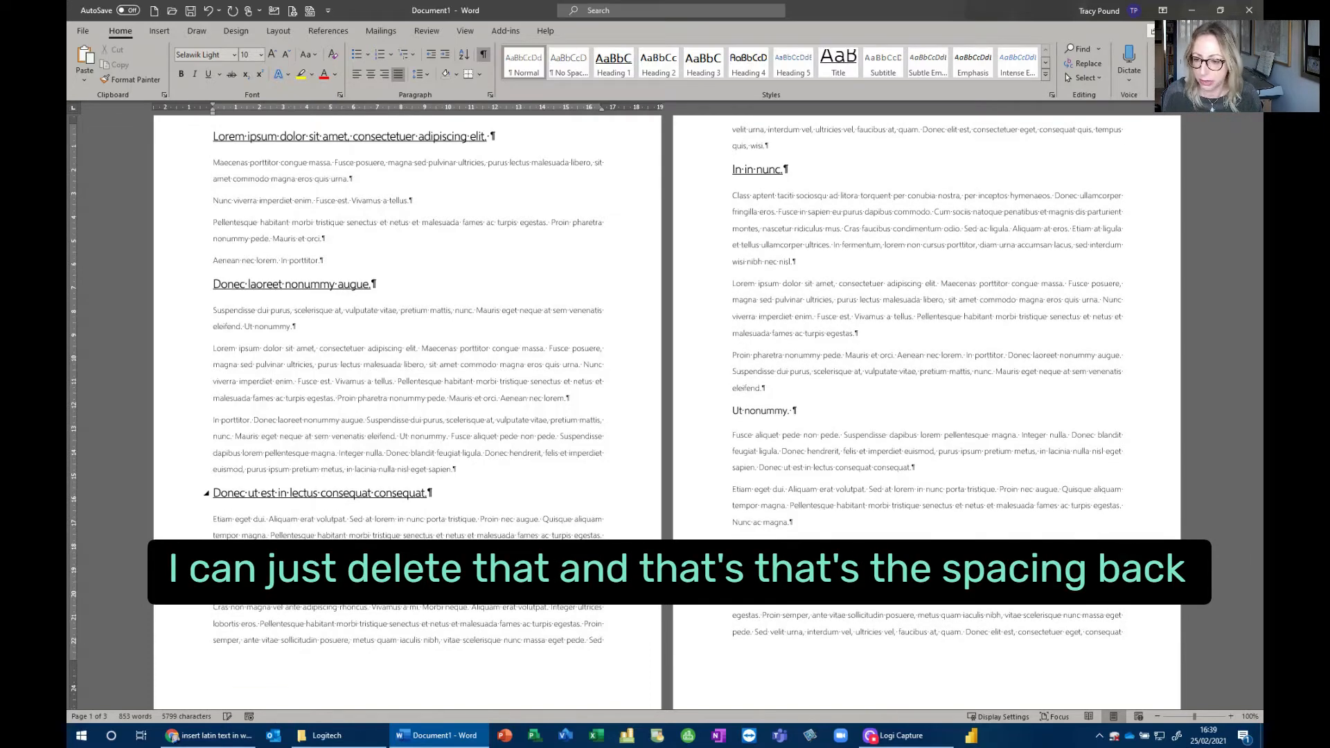
Delete the two empty paragraphs at the end of the document and hide the formatting marks
scroll(228, 534, down, 7)
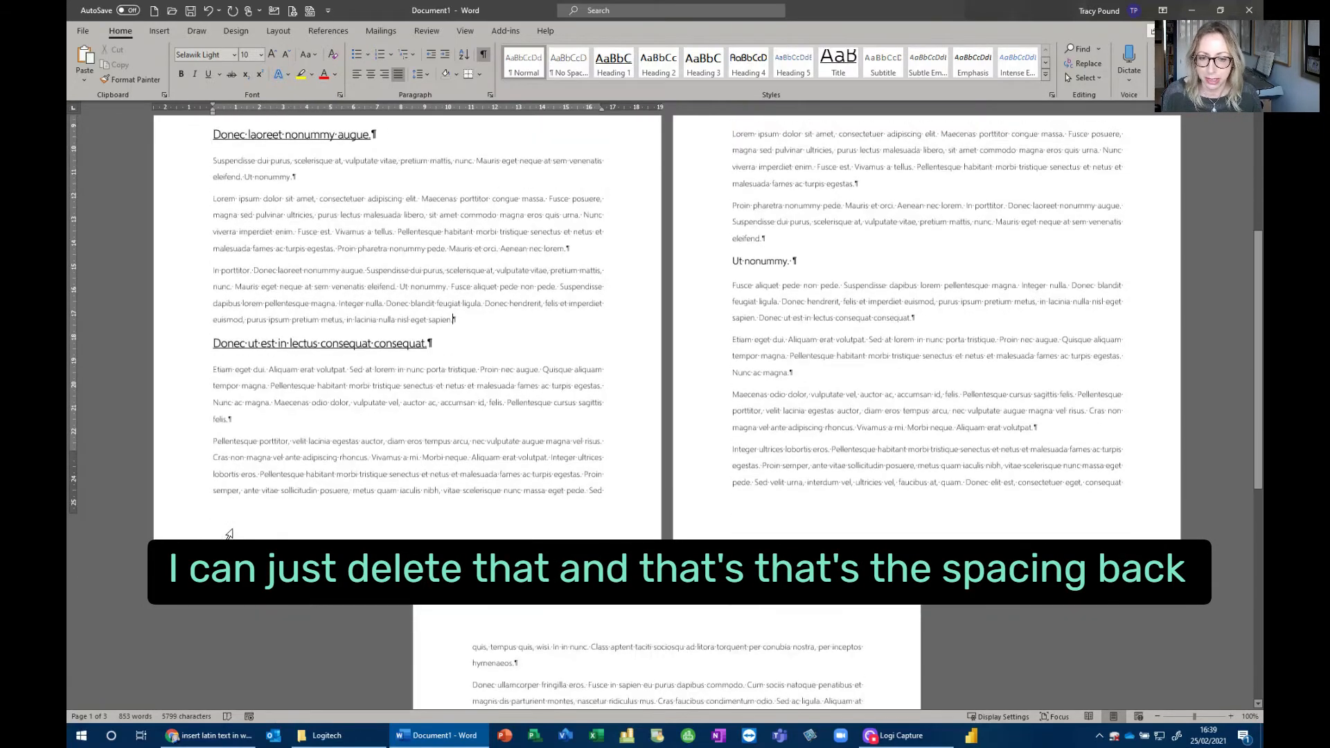
scroll(229, 535, down, 10)
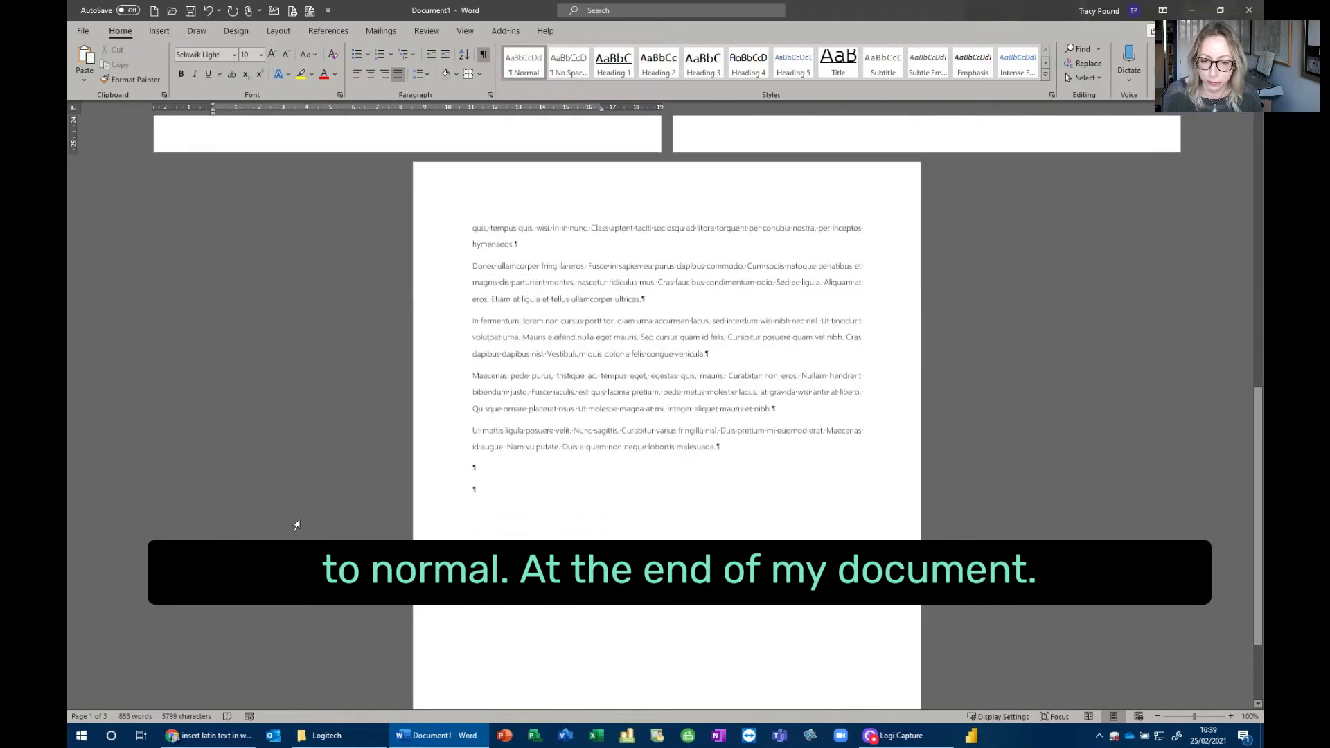
click(483, 485)
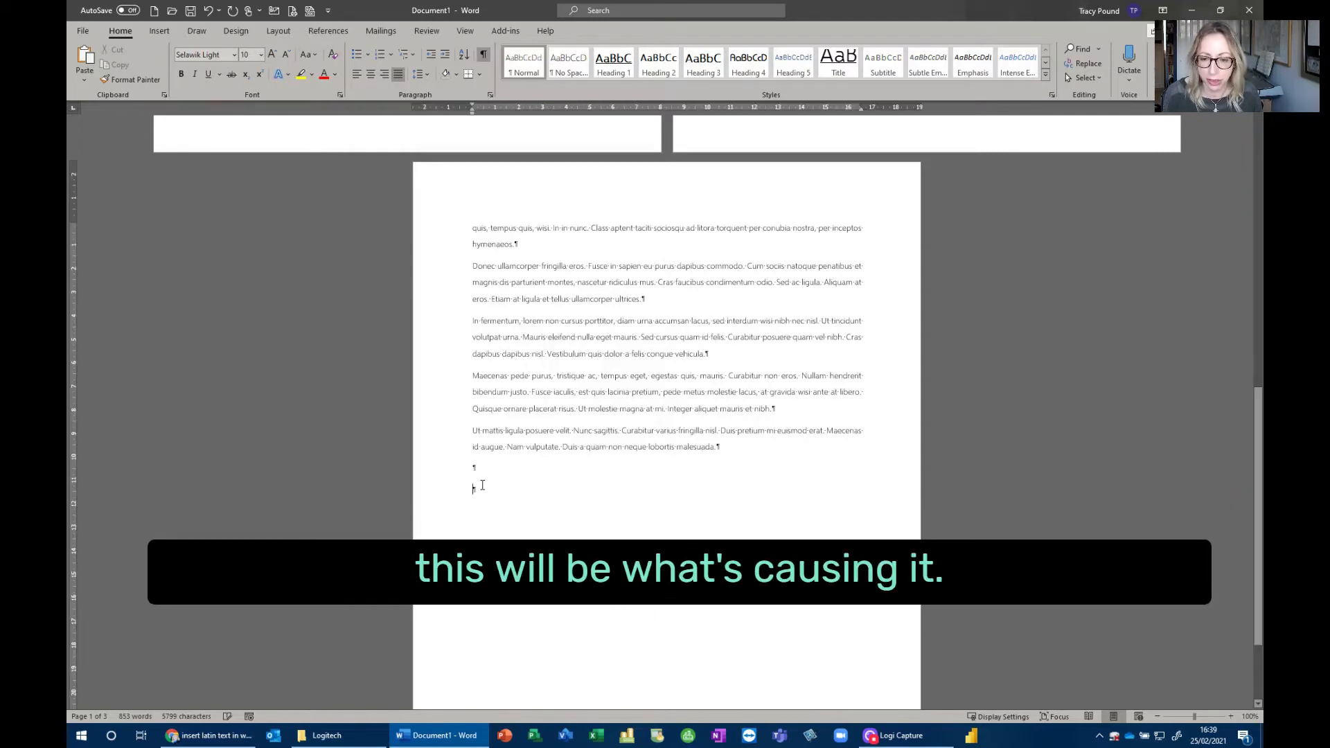
key(BackSpace)
key(BackSpace)
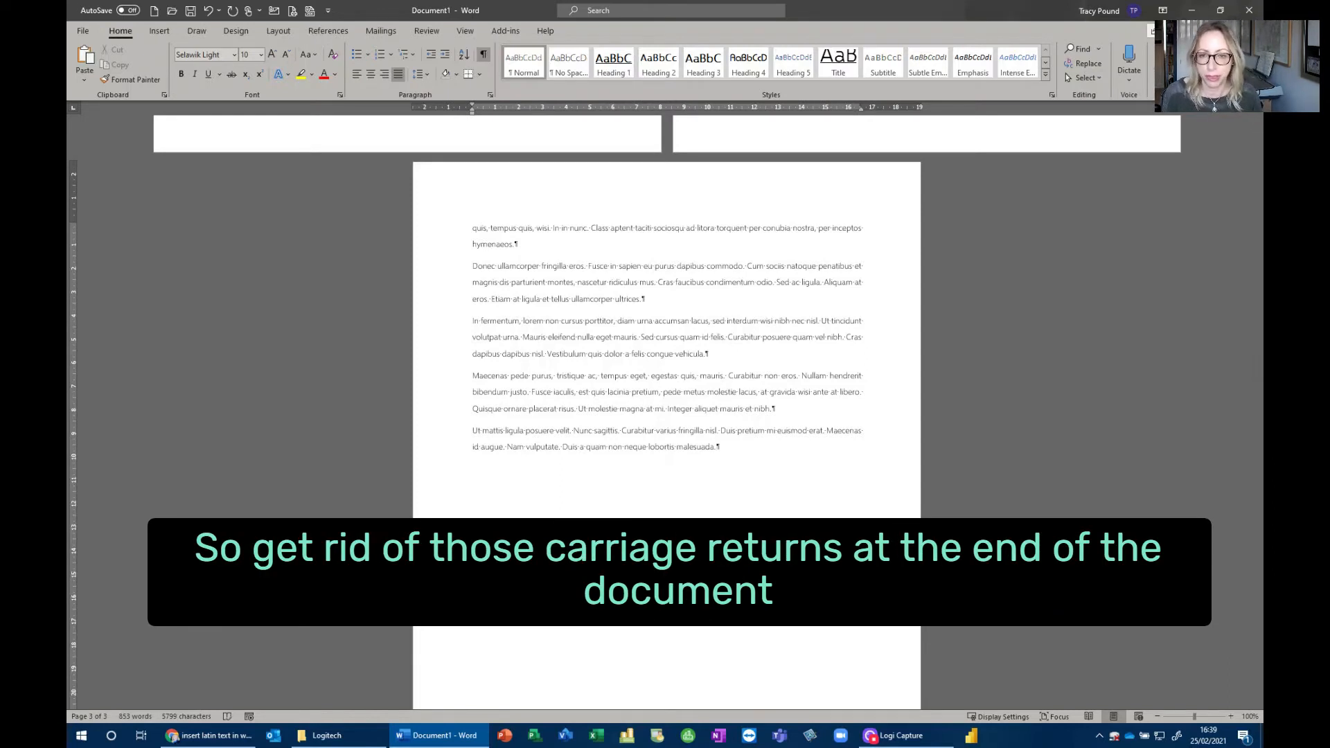
click(484, 54)
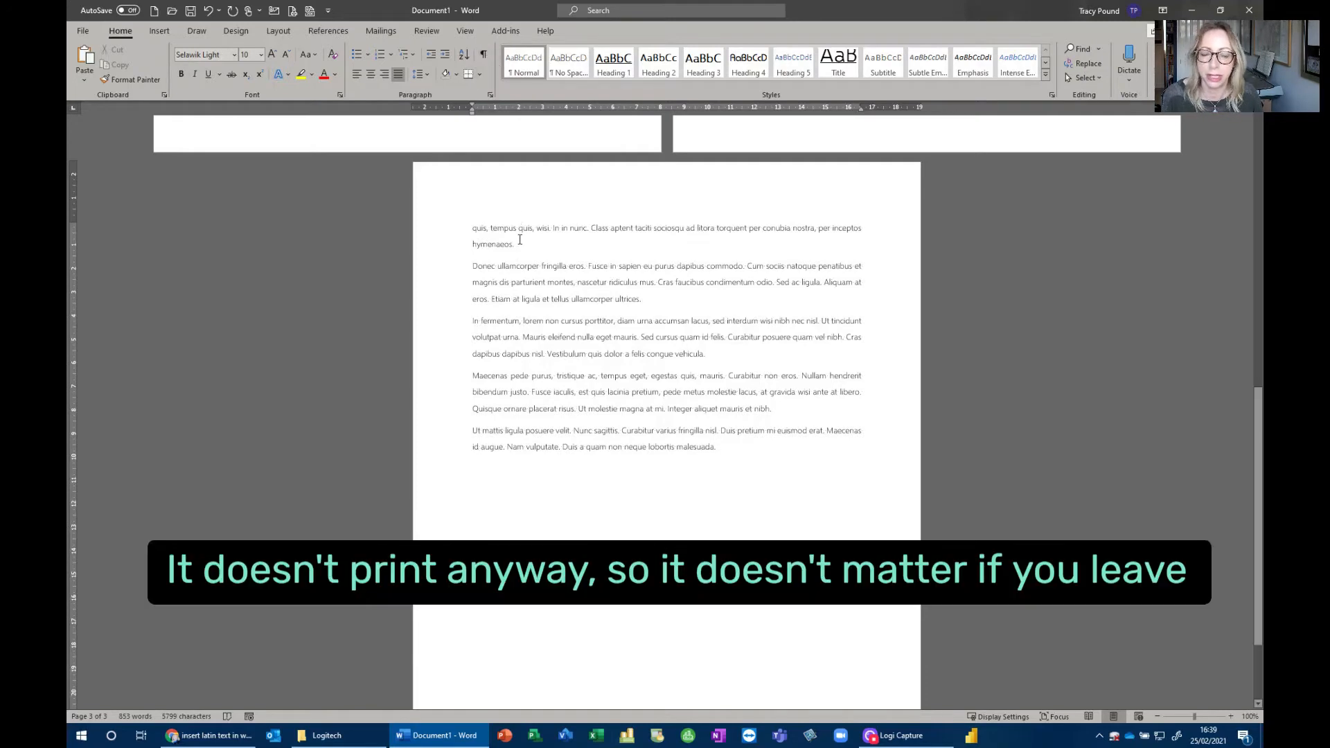
Modify the Normal style so its font size is 12 pt
scroll(576, 298, up, 7)
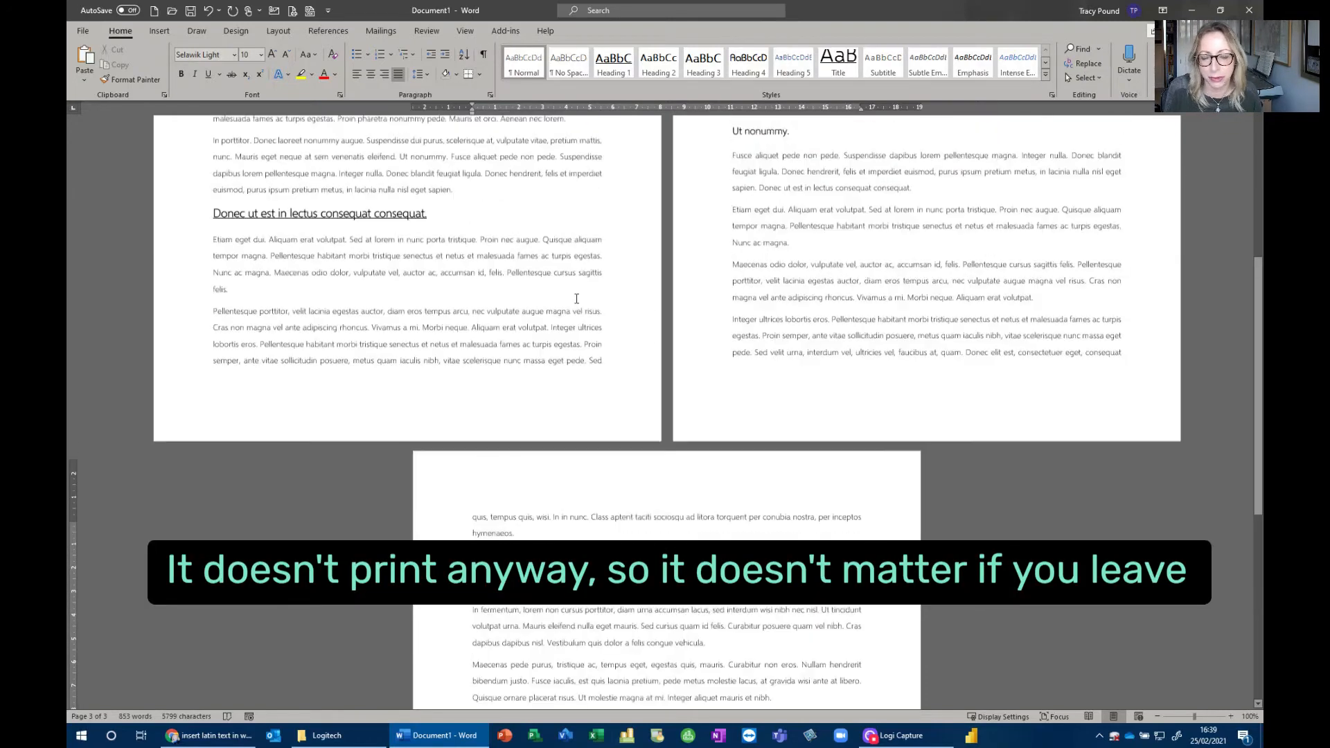
scroll(577, 299, up, 8)
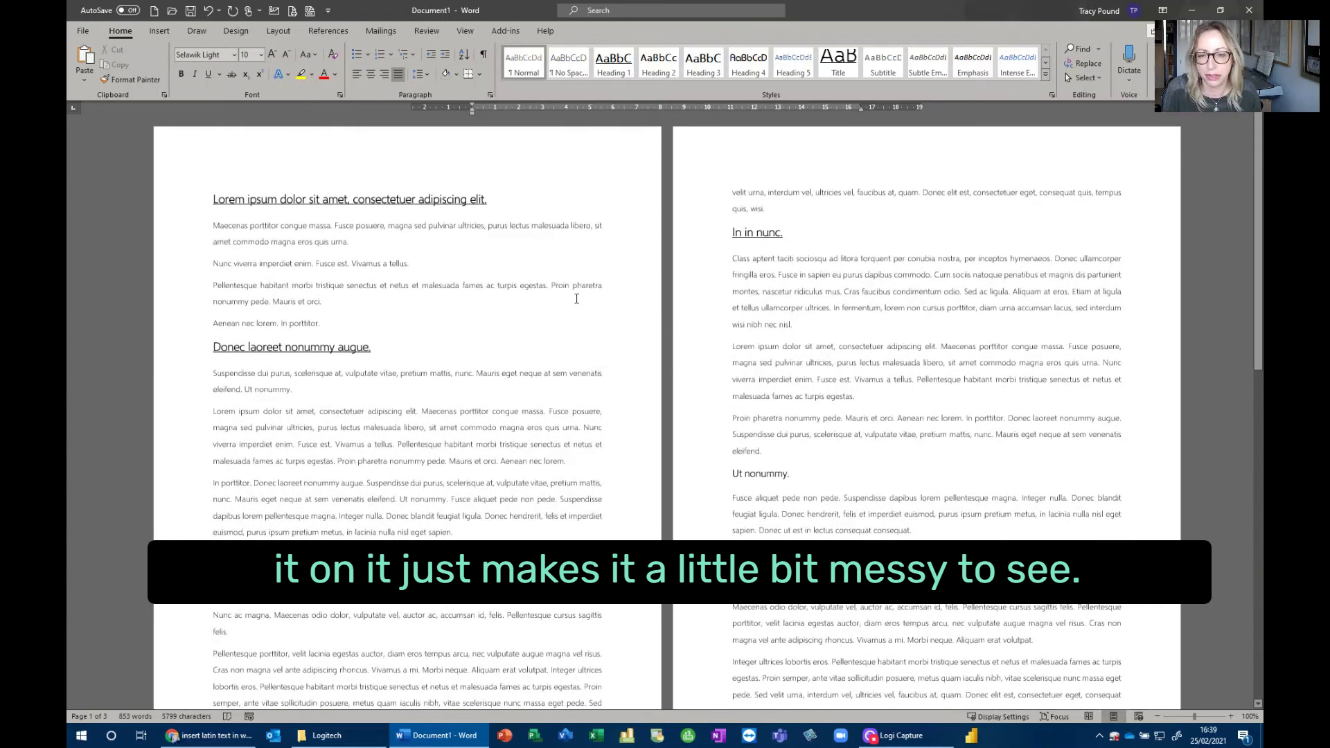
click(262, 373)
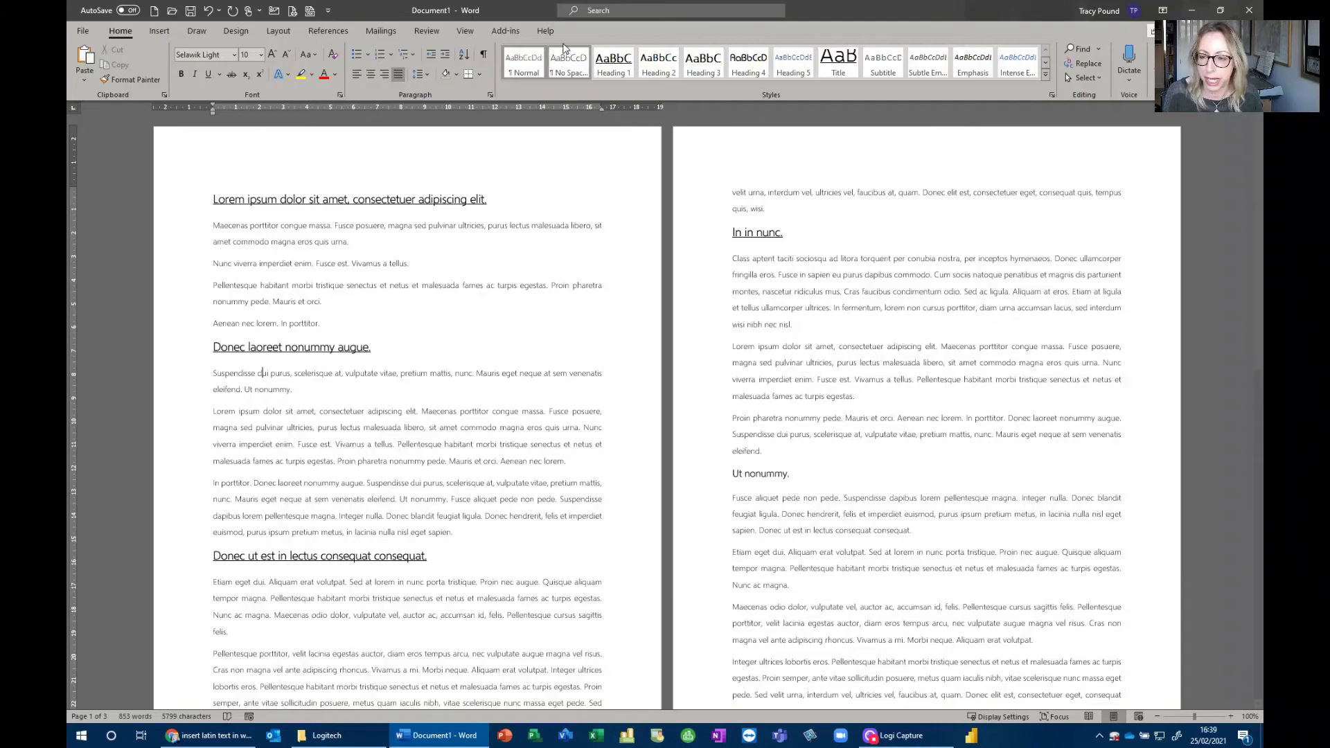
right_click(523, 66)
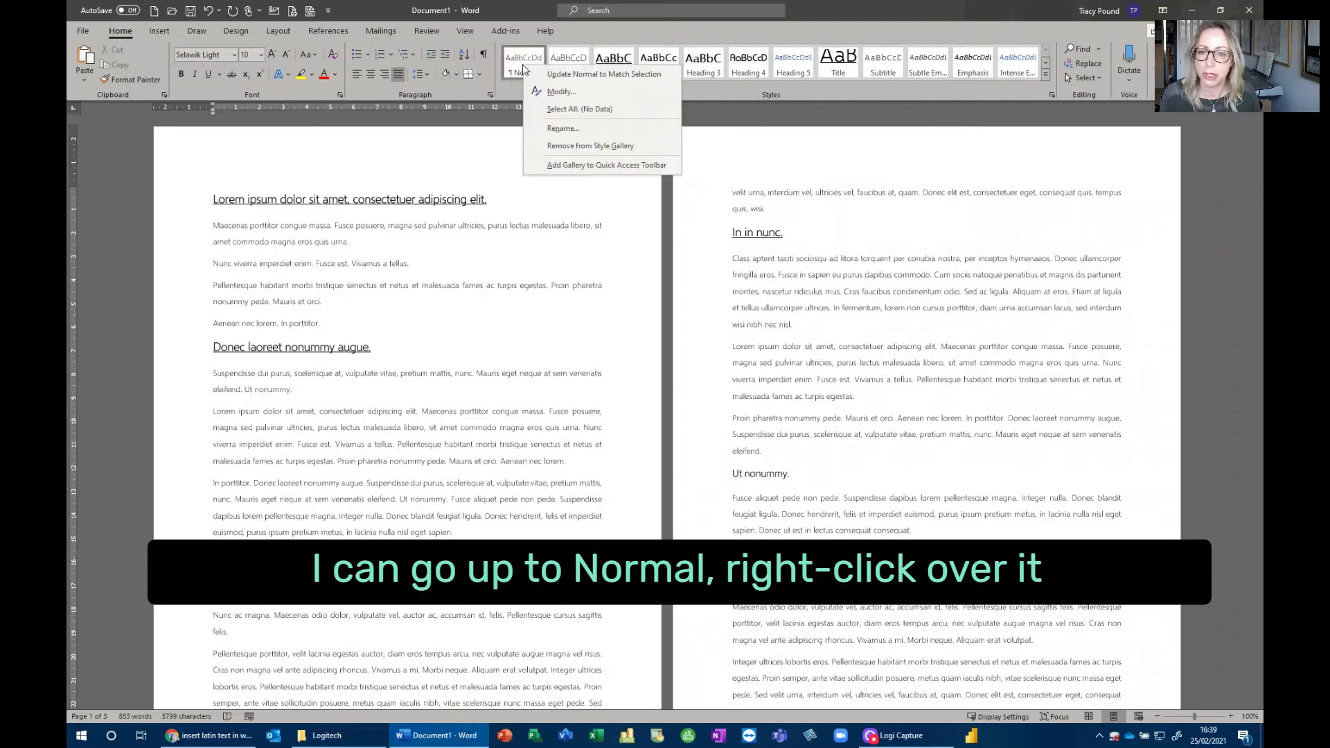
click(554, 91)
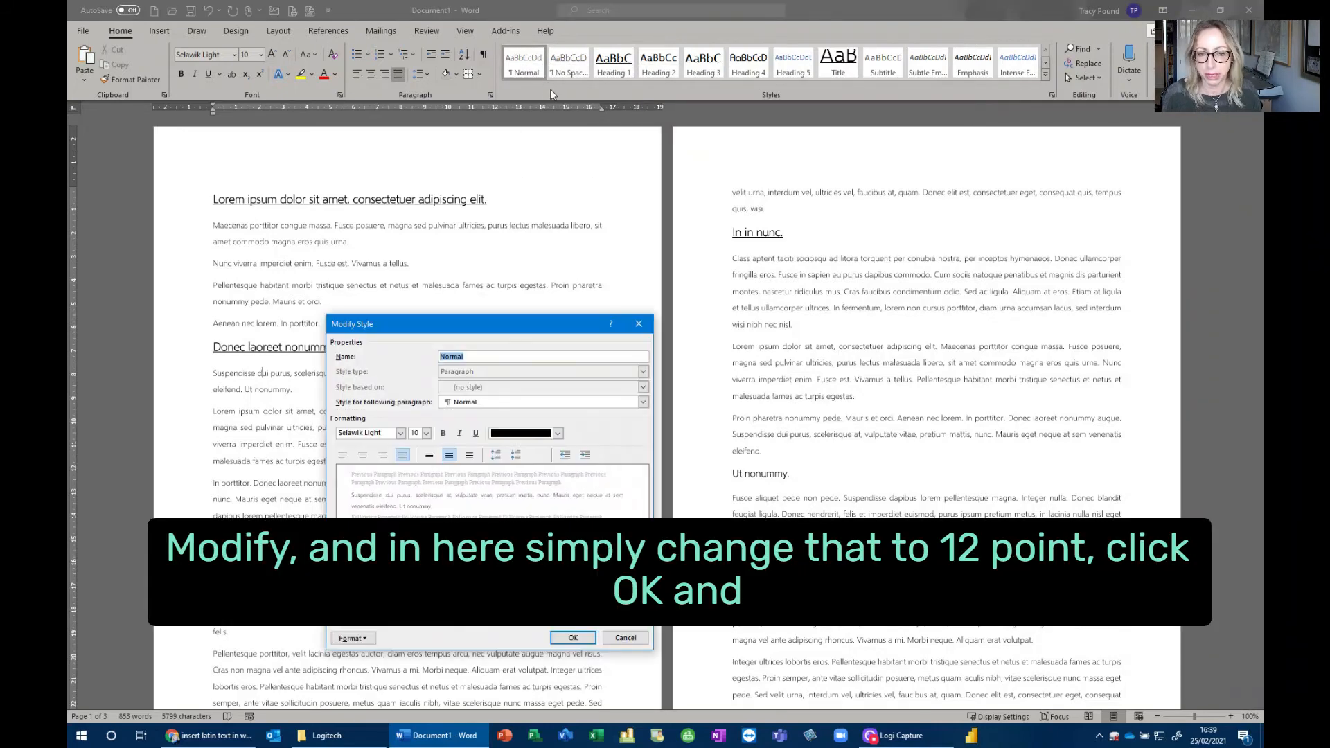
click(427, 434)
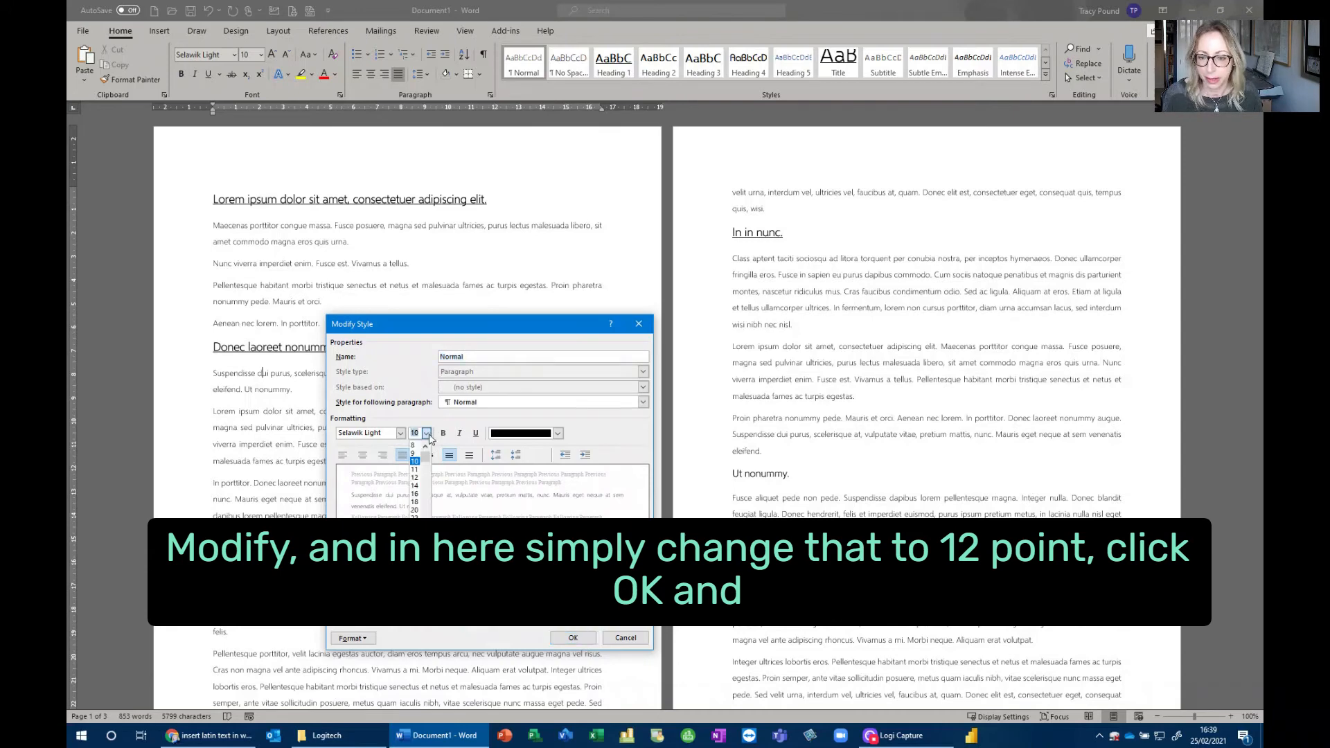
click(414, 477)
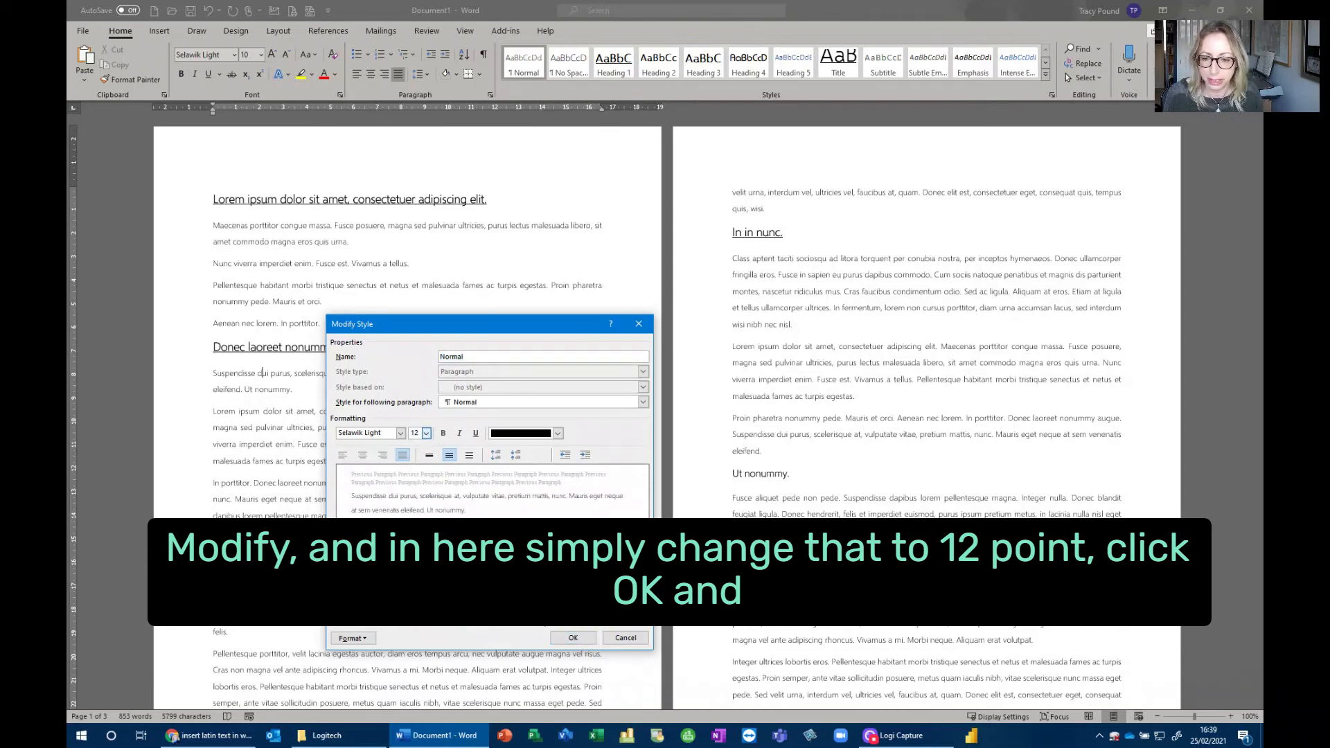
click(572, 638)
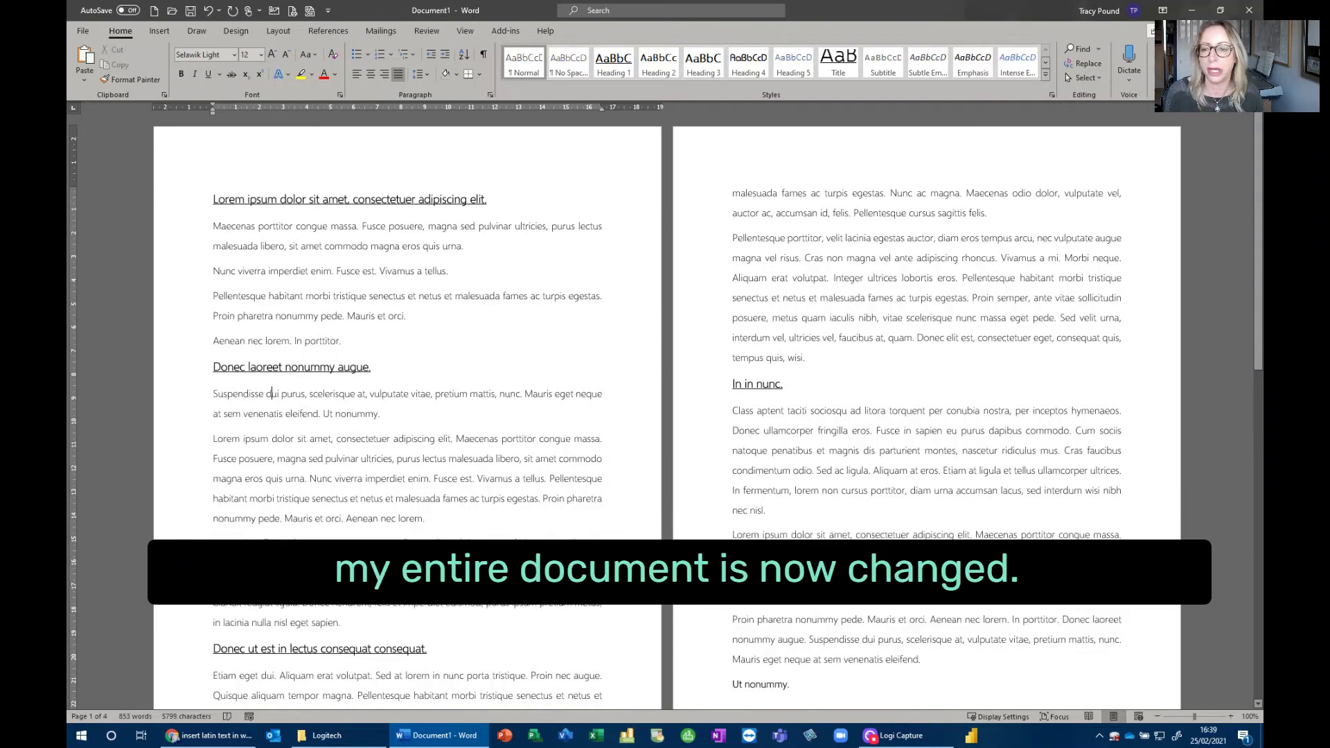
Insert a page break before the subheading "Ut nonummy." at the end of page two
scroll(712, 536, down, 5)
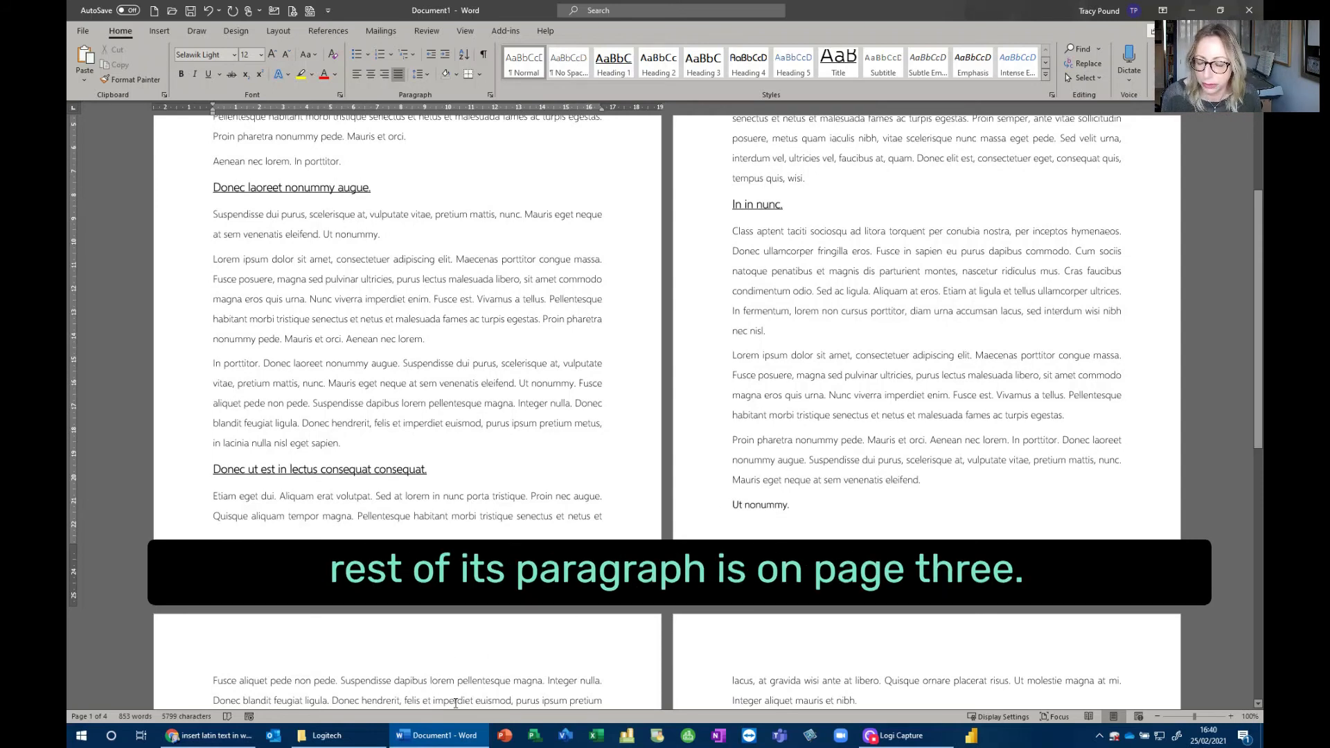
click(733, 503)
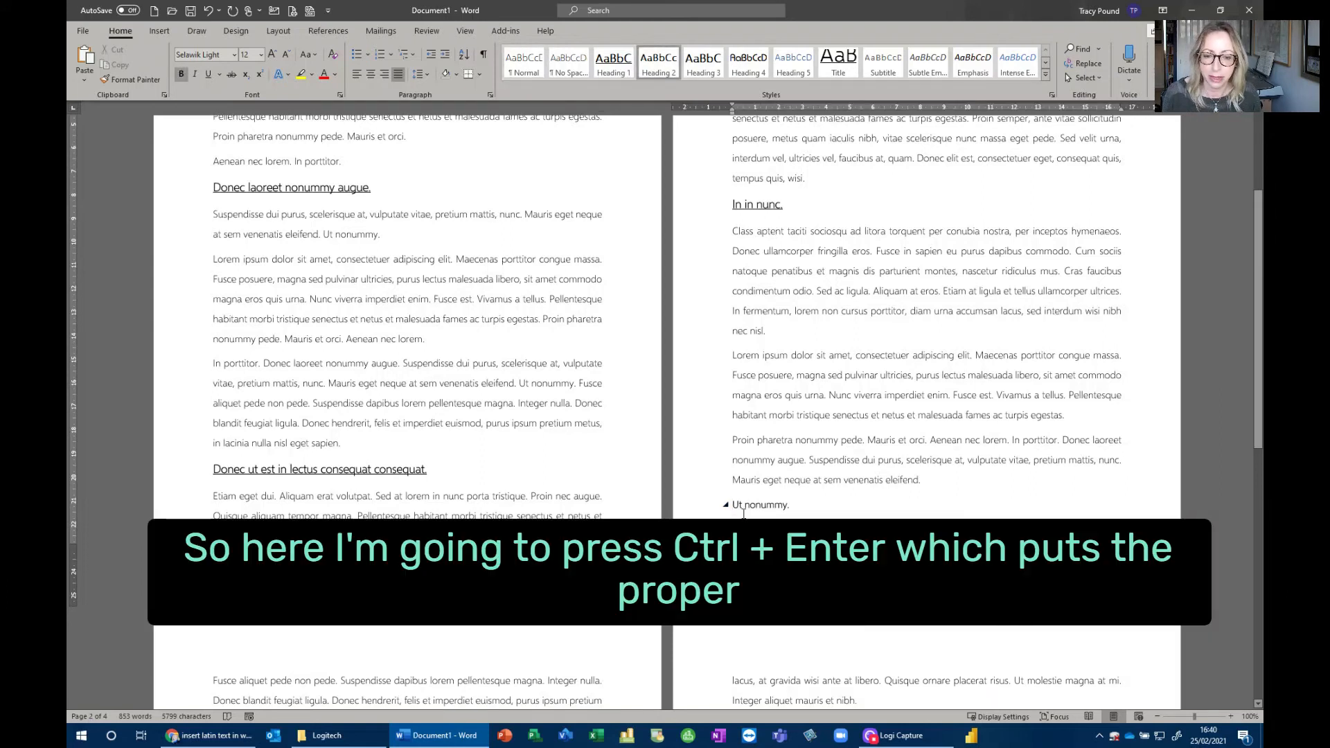
key(ctrl+Return)
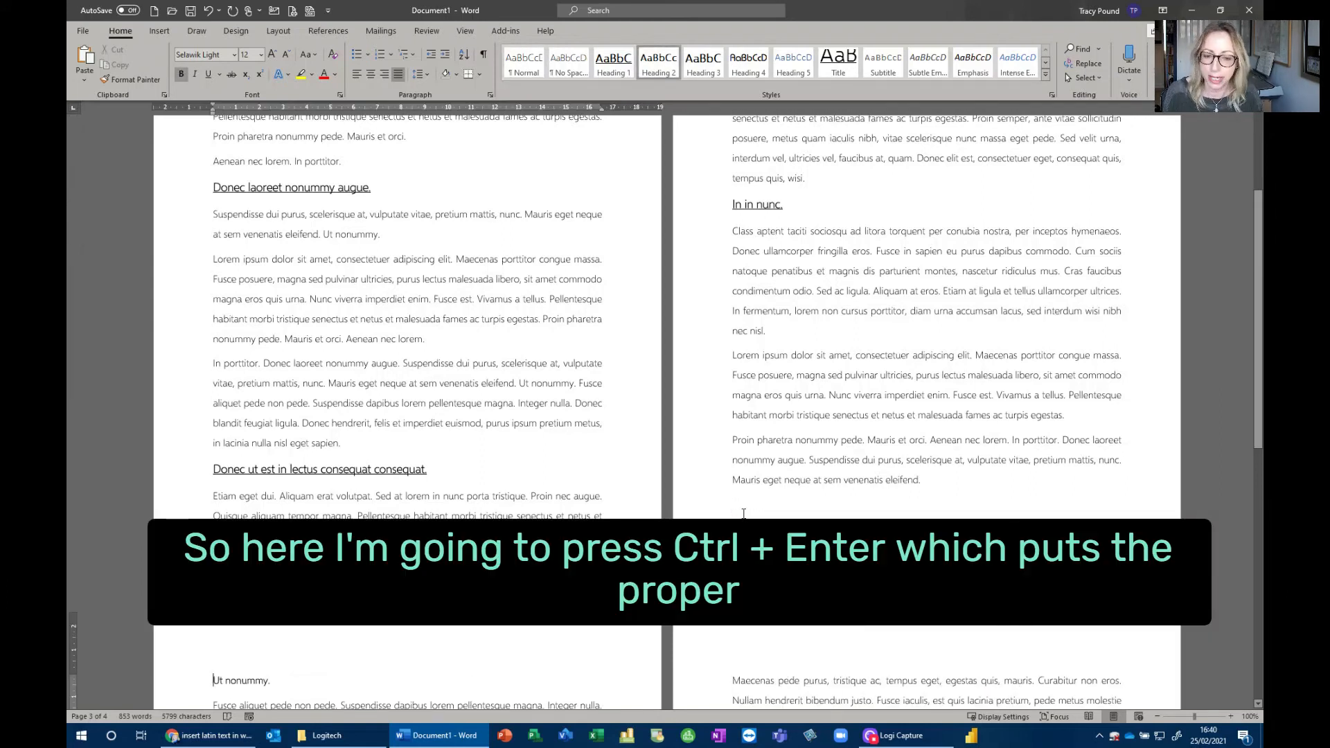